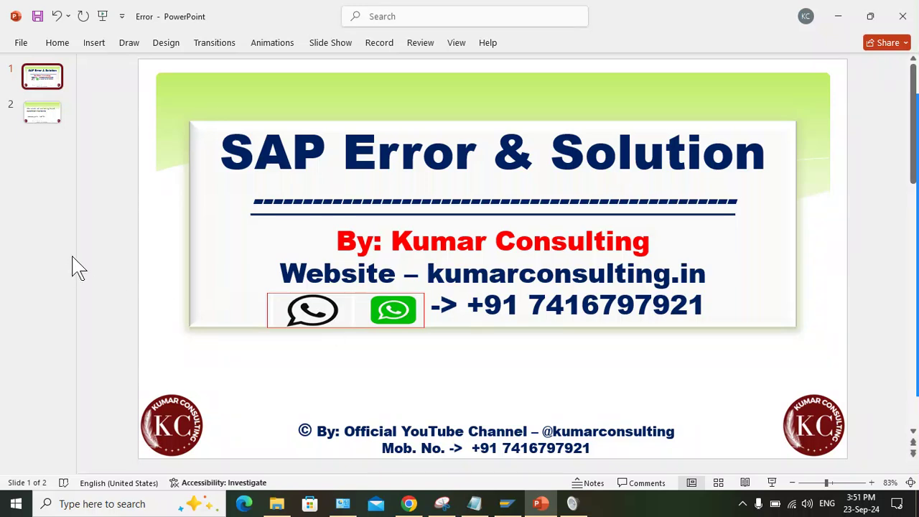
Bring up the error message slide, then switch to SAP Logon and open the SAP_H system
left_click(41, 114)
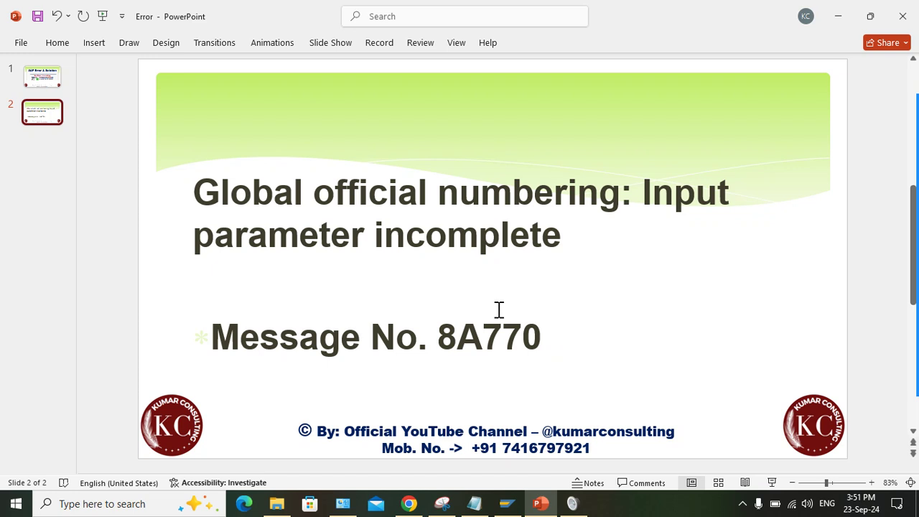
left_click(507, 503)
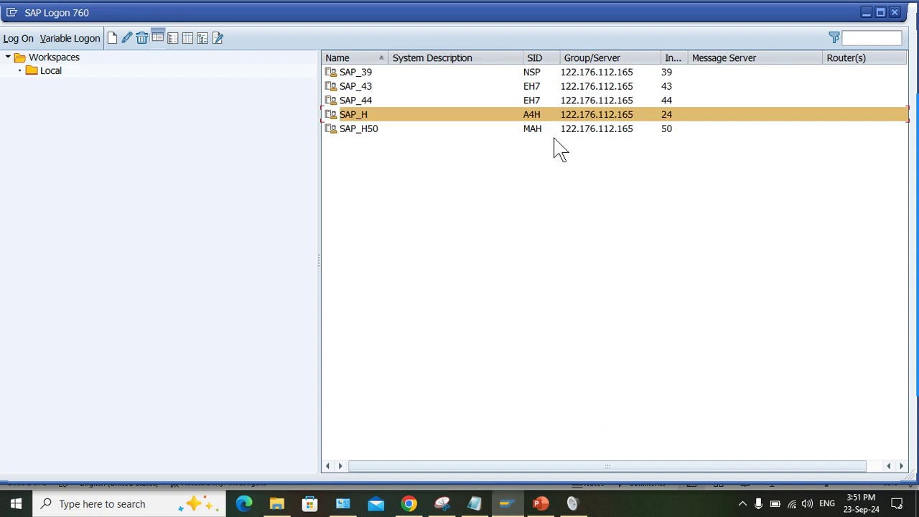
double_click(376, 113)
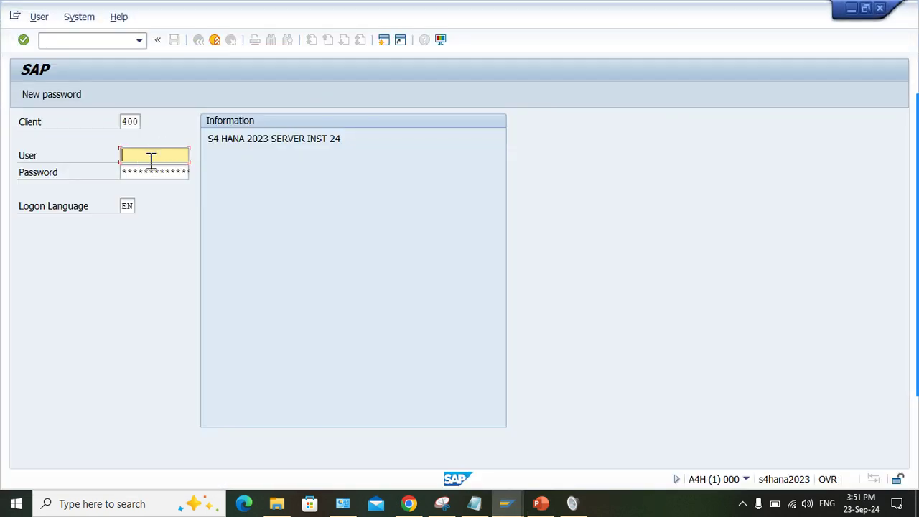
Log on to client 400 with the user name and password
left_click(150, 156)
left_click(178, 175)
key("Tab")
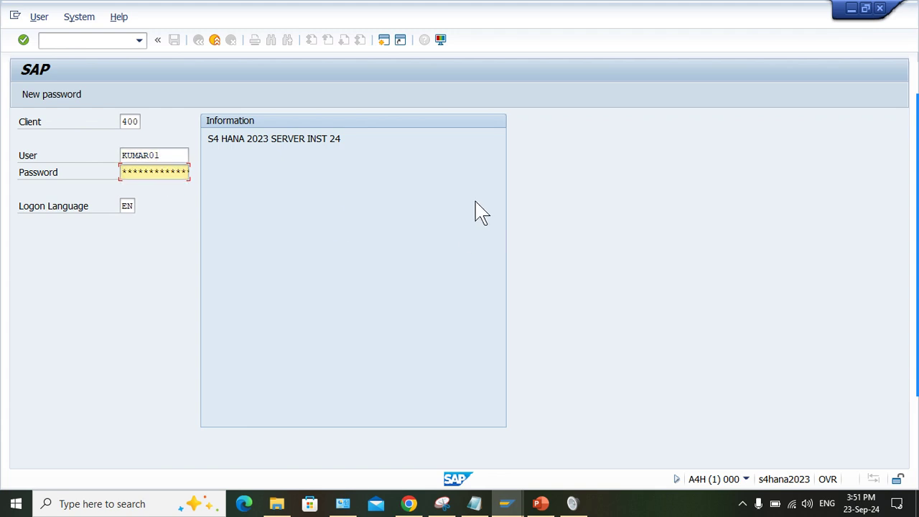
key("Return")
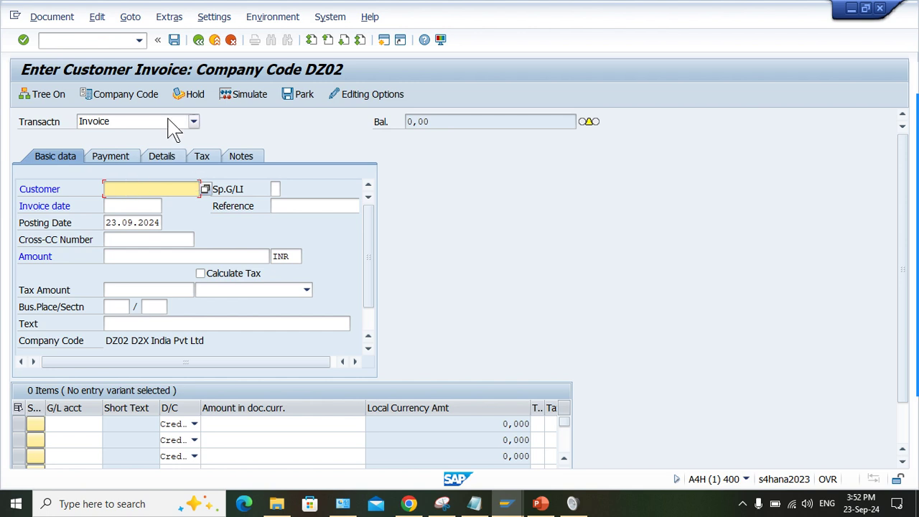
Fill in the customer invoice header with the customer number, invoice date 23.09.2024 and amount 1000 INR
left_click(185, 188)
left_click(135, 202)
left_click(134, 205)
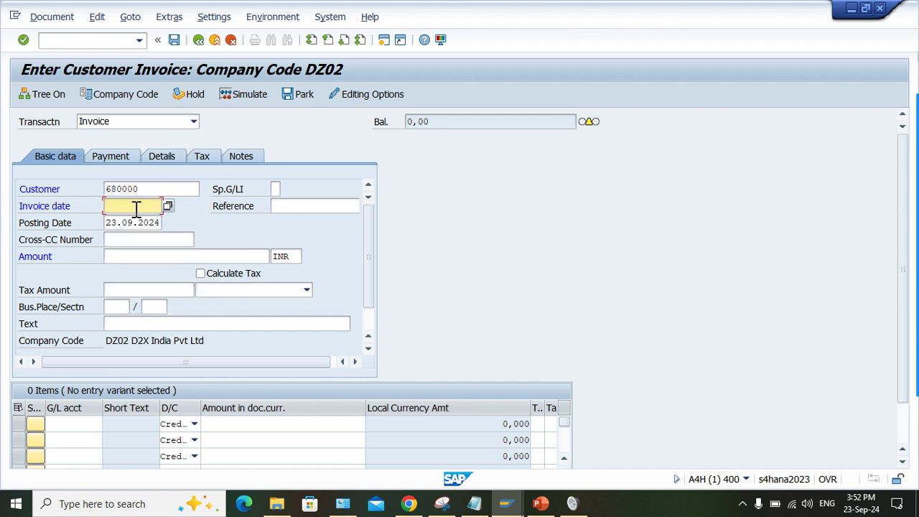
left_click(134, 219)
left_click(260, 257)
type("1")
left_click(268, 270)
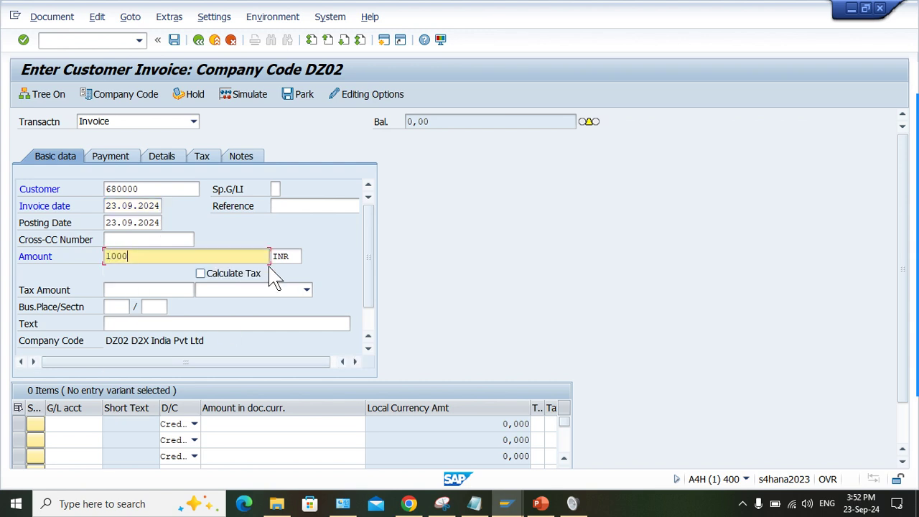
key("Return")
Add a credit line item for G/L account 500000 with an amount of 1000
type("500000")
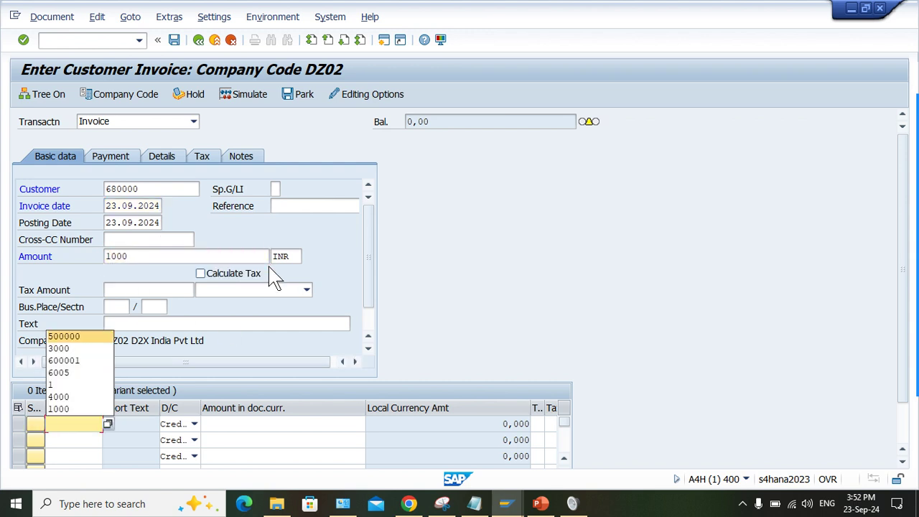
key("Tab")
key("Tab")
type("100")
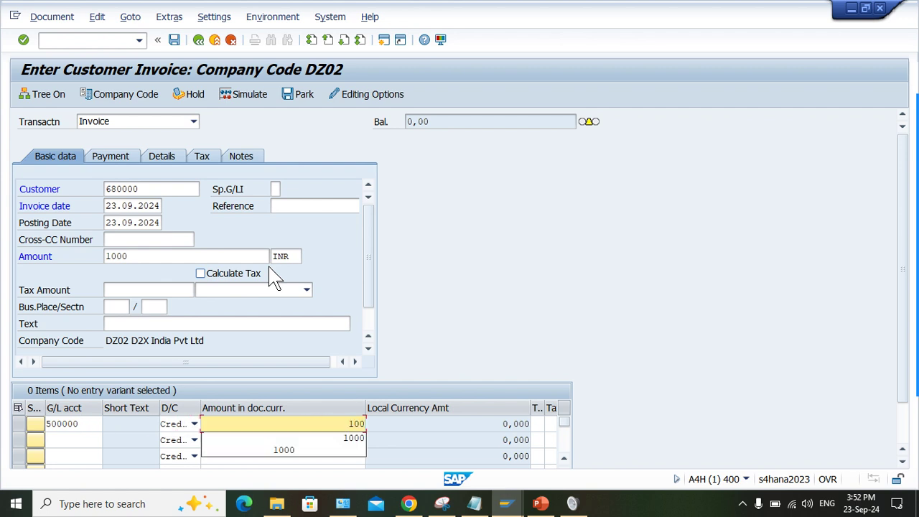
Assign cost center DZ02 to the G/L line item and have the entry checked
key("Tab")
key("Tab")
key("Tab")
key("Tab")
key("Tab")
key("Tab")
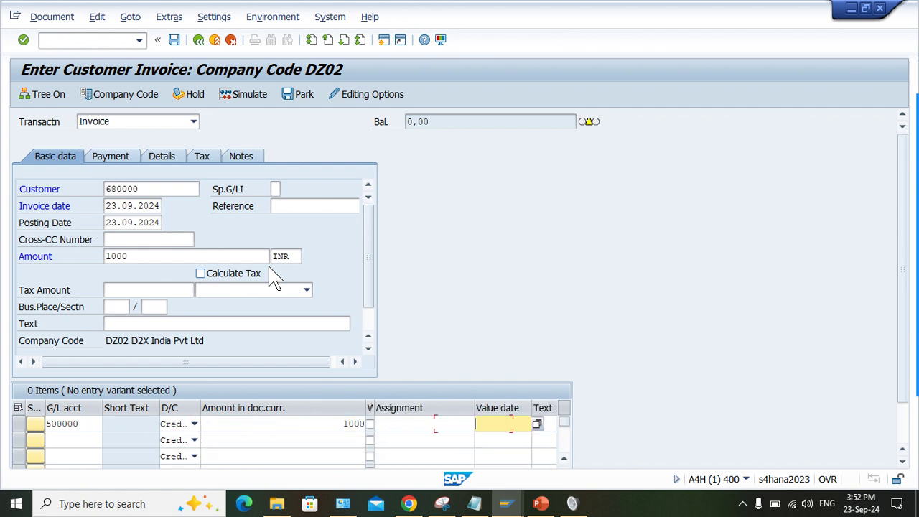
key("Tab")
key("Tab")
key("Tab")
key("Tab")
key("Tab")
key("Tab")
key("Tab")
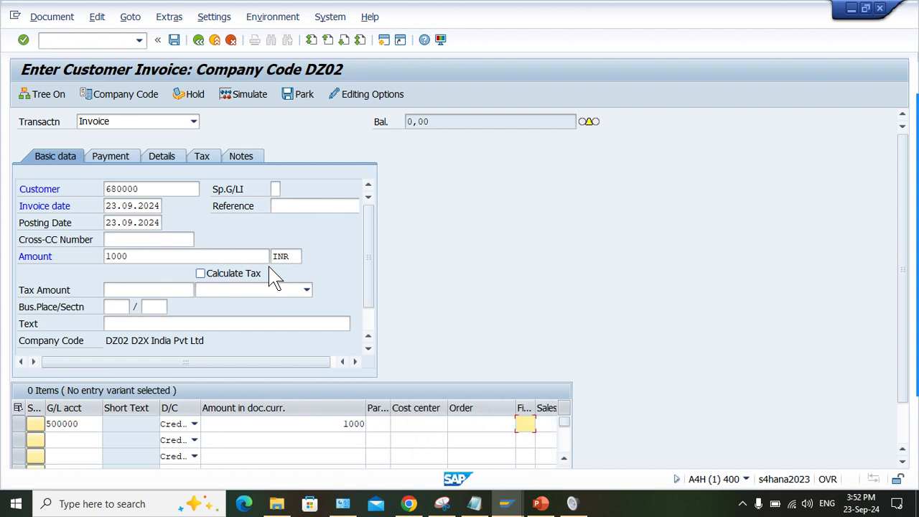
key("Tab")
key("Tab")
key("Tab")
key("Tab")
key("Tab")
key("Tab")
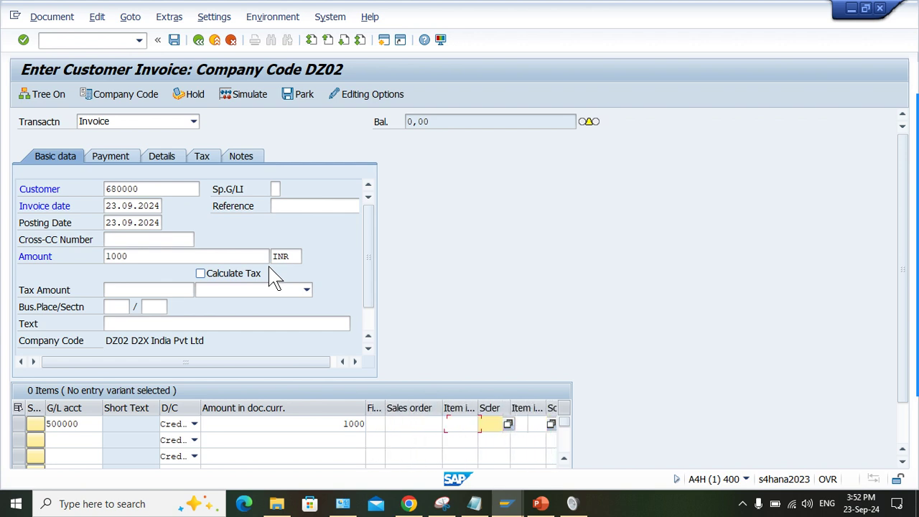
key("shift+Tab")
key("shift+Tab")
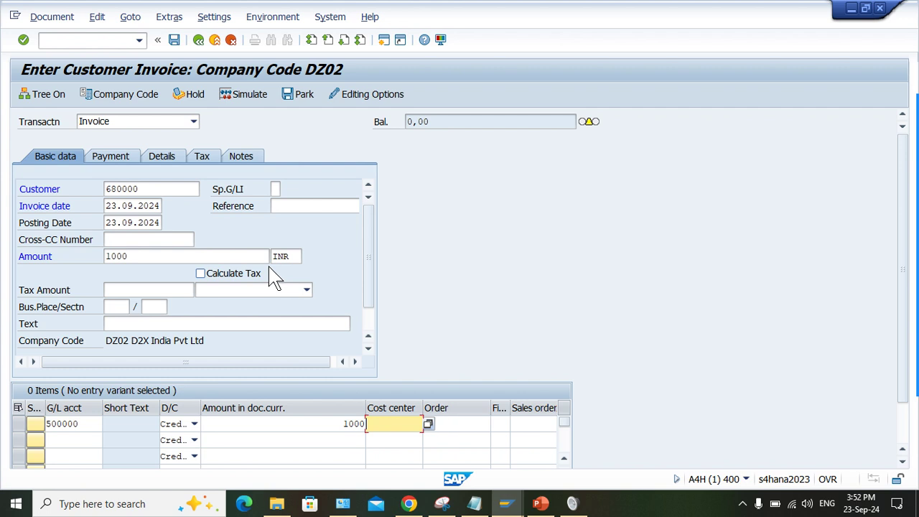
type("DZ02")
key("Return")
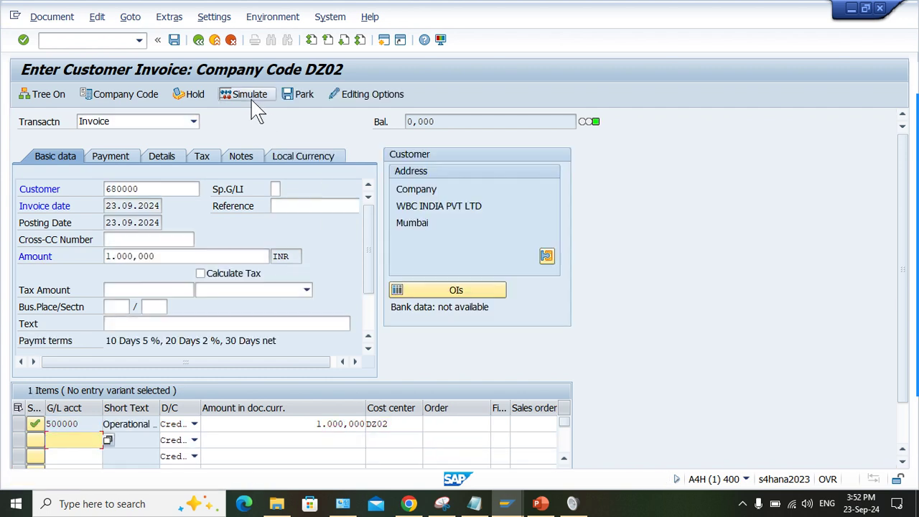
Try to post the customer invoice past the warning, and open a new GUI window from the error dialog
left_click(174, 39)
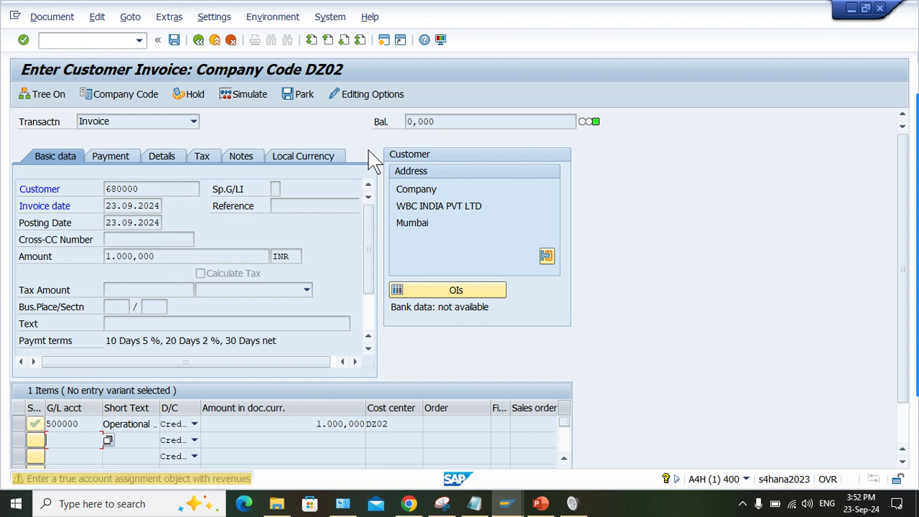
key("Return")
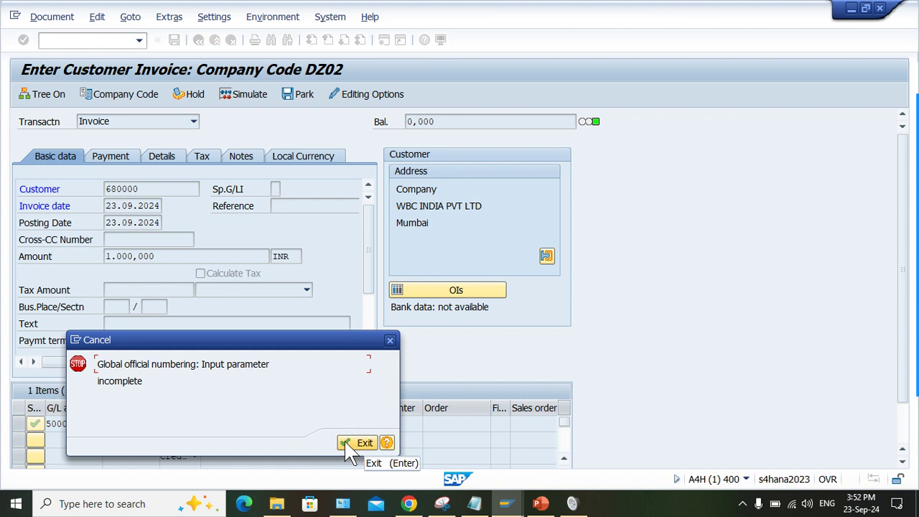
left_click(75, 341)
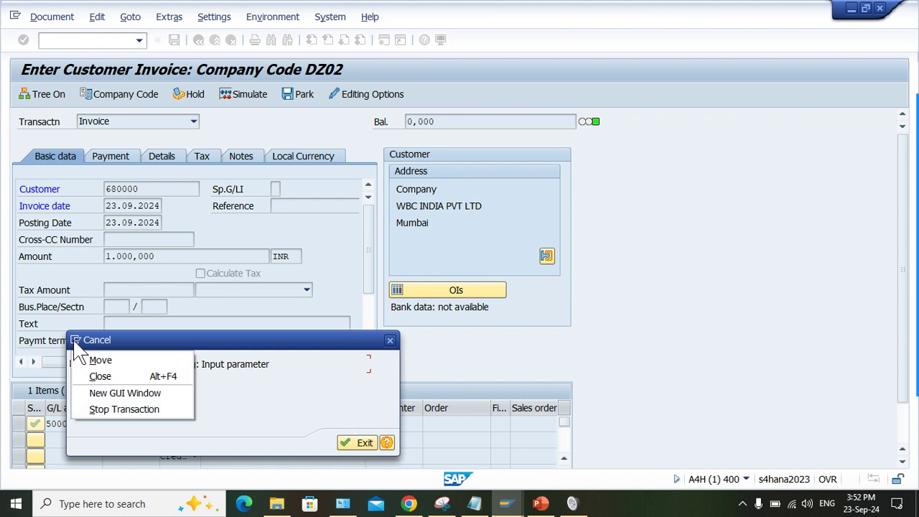
left_click(85, 394)
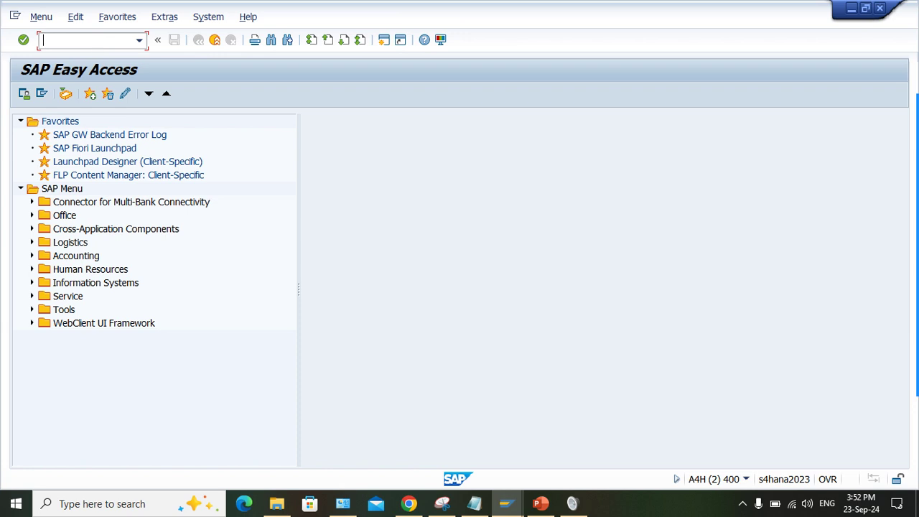
key("Return")
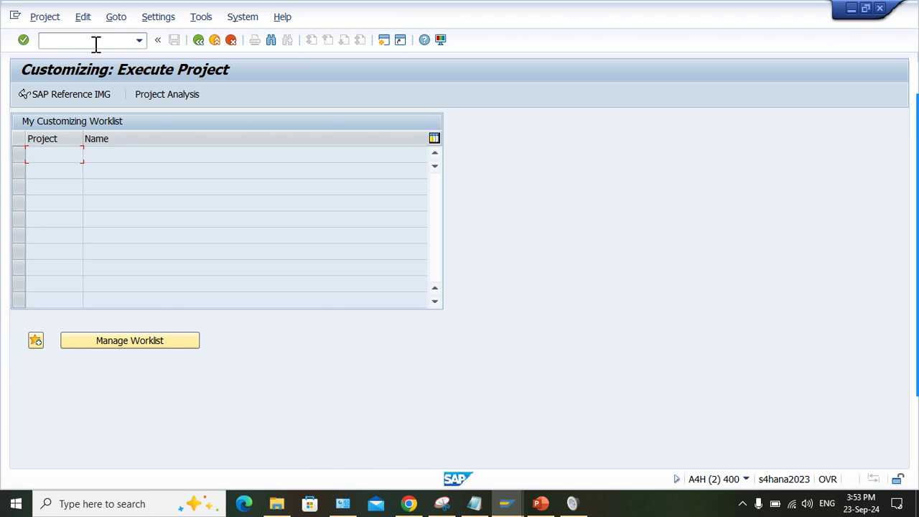
left_click(72, 95)
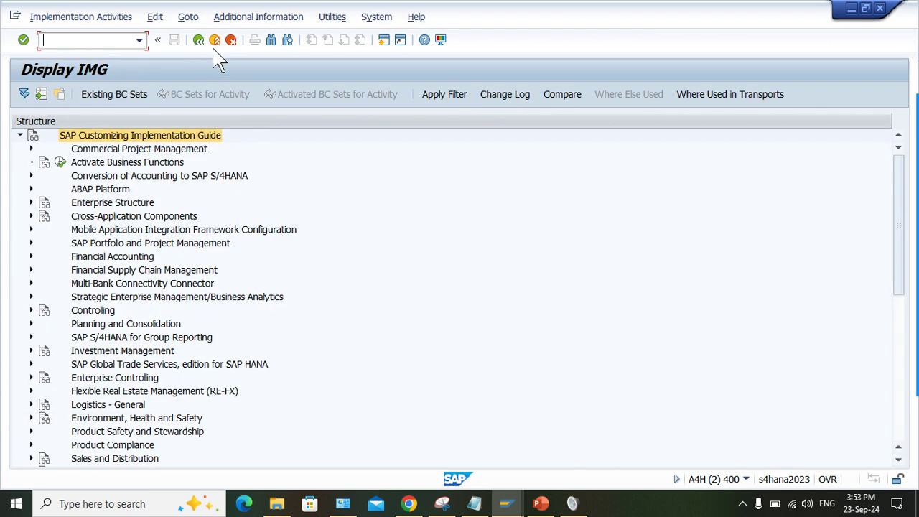
left_click(198, 41)
left_click(198, 41)
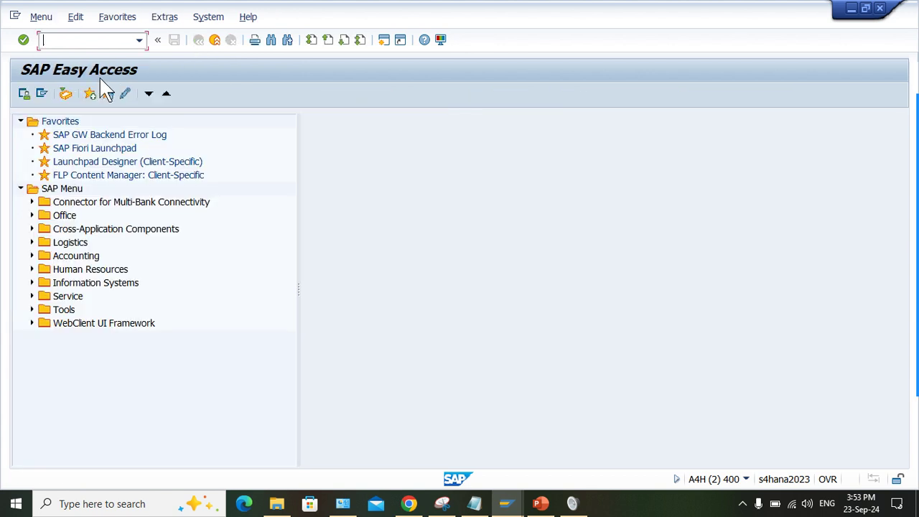
Open the customizing implementation guide with transaction simg and expand Financial Accounting
type("simg")
key("Return")
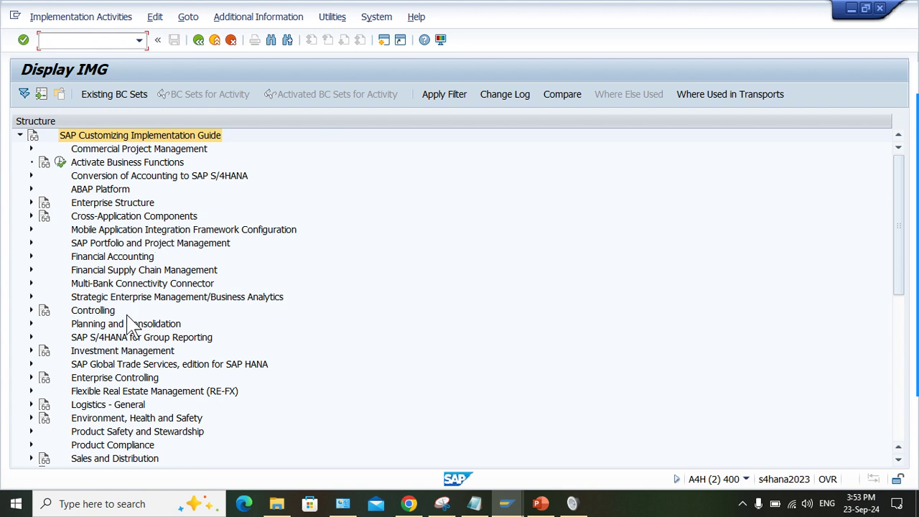
scroll(129, 331, "down", 1)
scroll(129, 327, "down", 2)
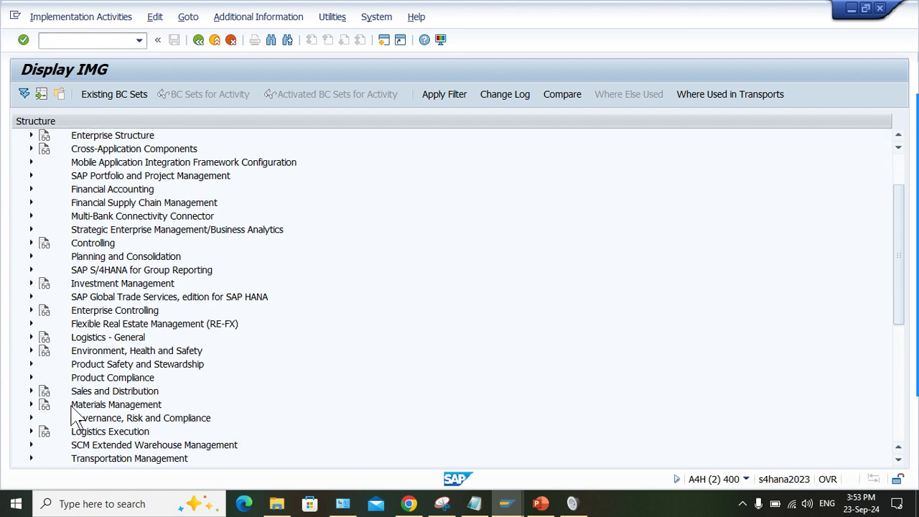
scroll(149, 374, "down", 1)
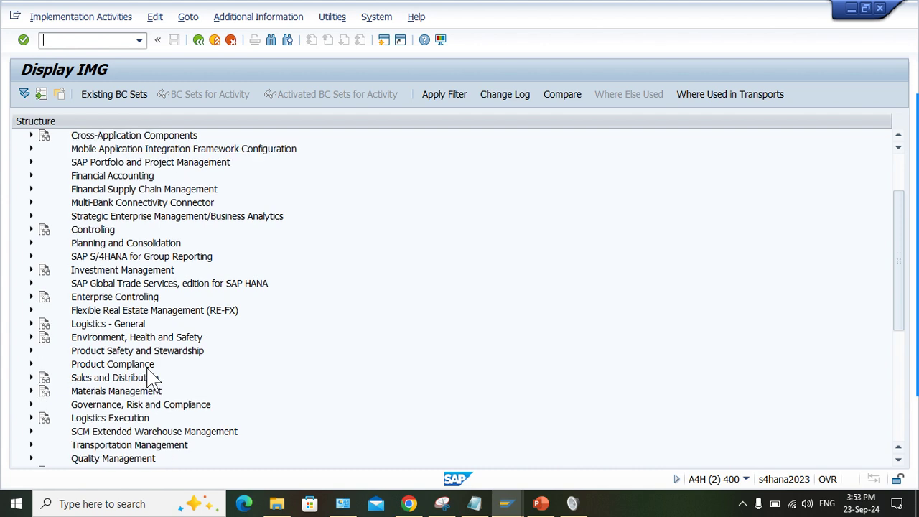
scroll(151, 377, "up", 2)
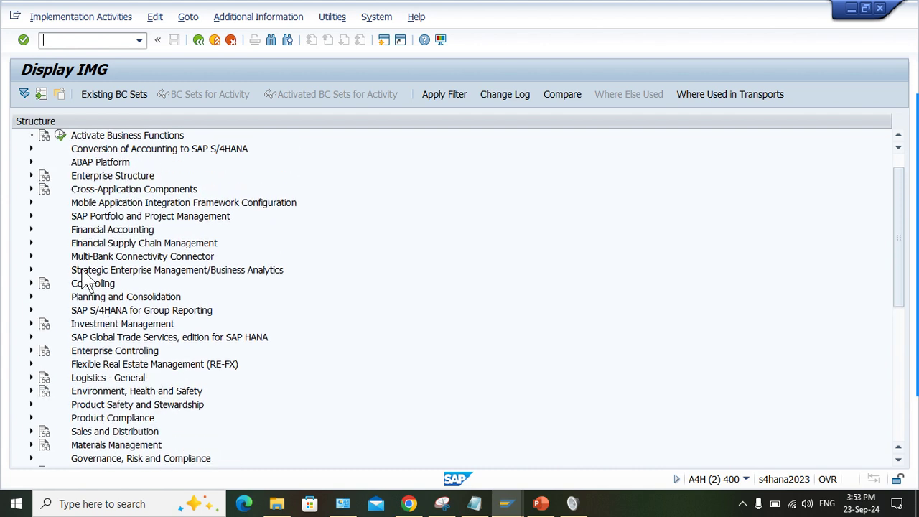
left_click(146, 231)
double_click(142, 232)
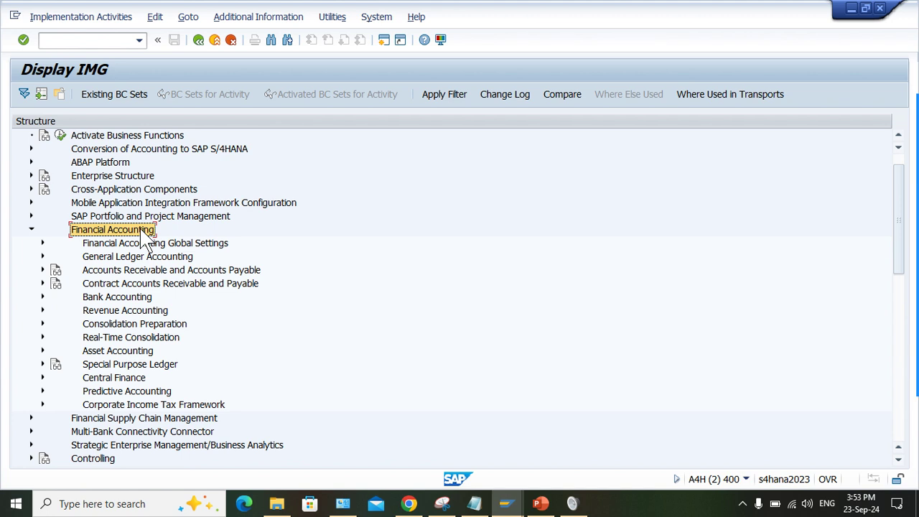
Expand Financial Accounting Global Settings and its Tax on Sales/Purchases node
key("Down")
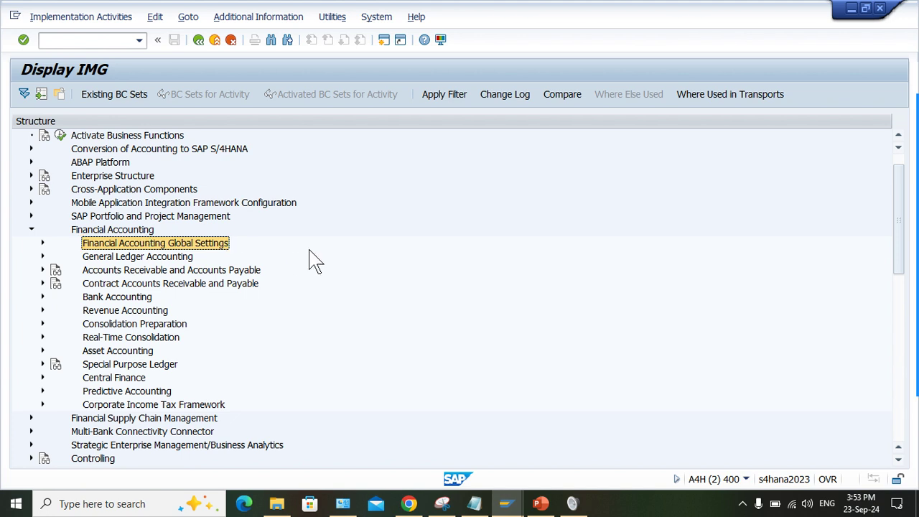
key("Right")
key("Down")
key("Down")
key("Down")
key("Down")
key("Down")
key("Down")
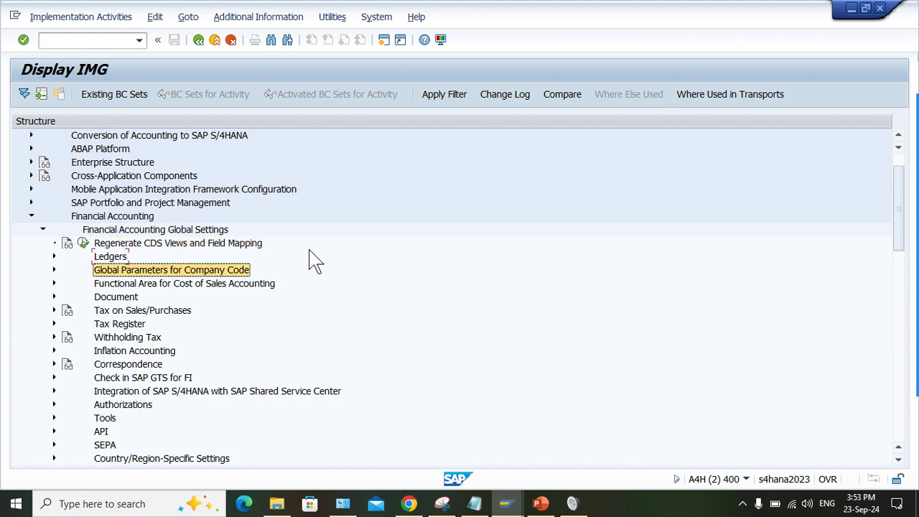
key("Right")
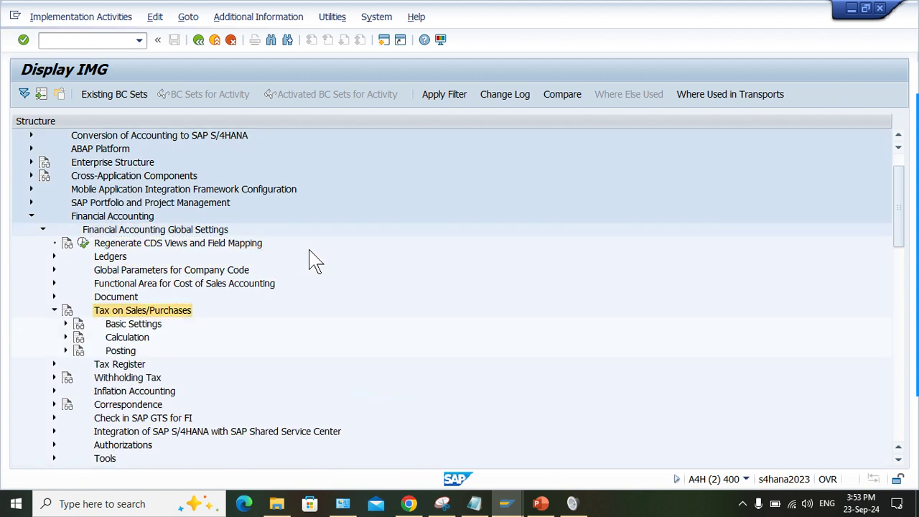
Expand Basic Settings under Tax on Sales/Purchases and the India node inside it
key("Down")
key("Right")
key("Down")
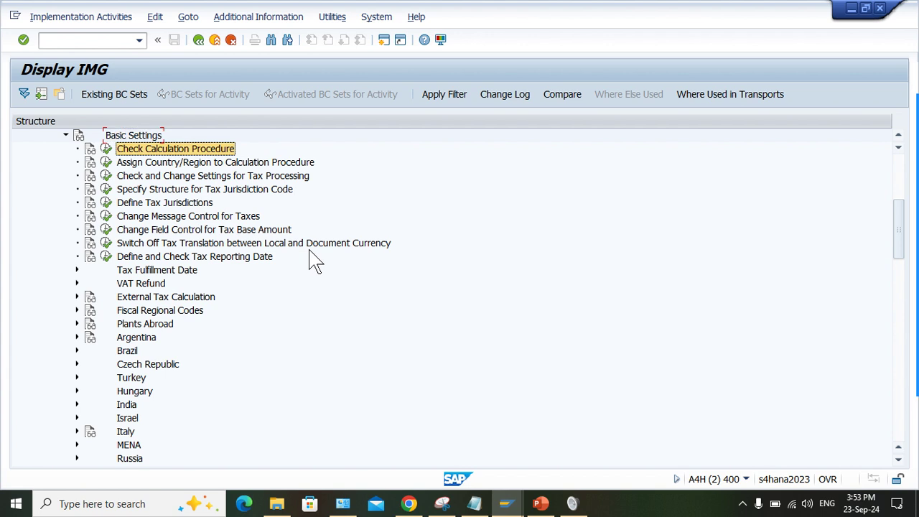
key("Down")
key("Down")
key("Down")
key("Down")
key("Down")
key("Down")
key("Down")
key("Down")
key("Down")
key("Down")
key("Down")
key("Down")
key("Down")
key("Down")
key("Down")
key("Down")
key("Down")
key("Down")
key("Down")
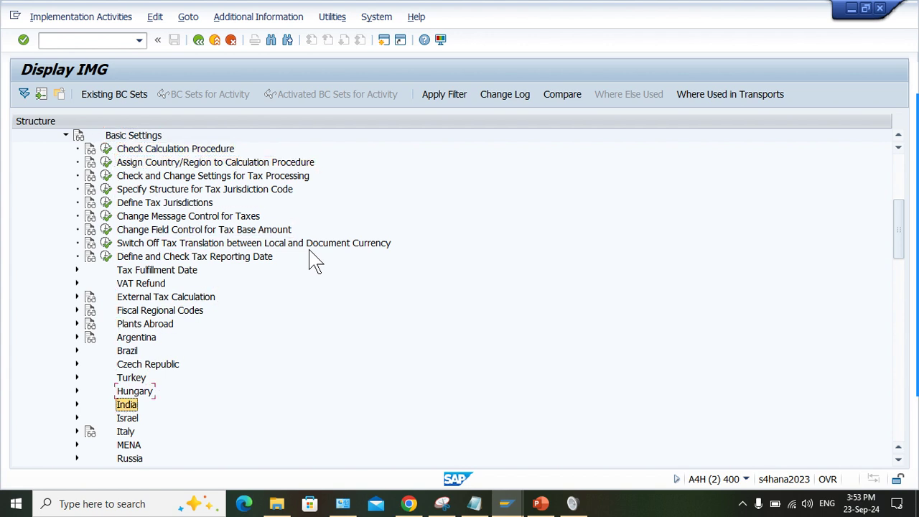
key("Right")
Expand Goods and Services Tax under India, along with its General Settings
key("Down")
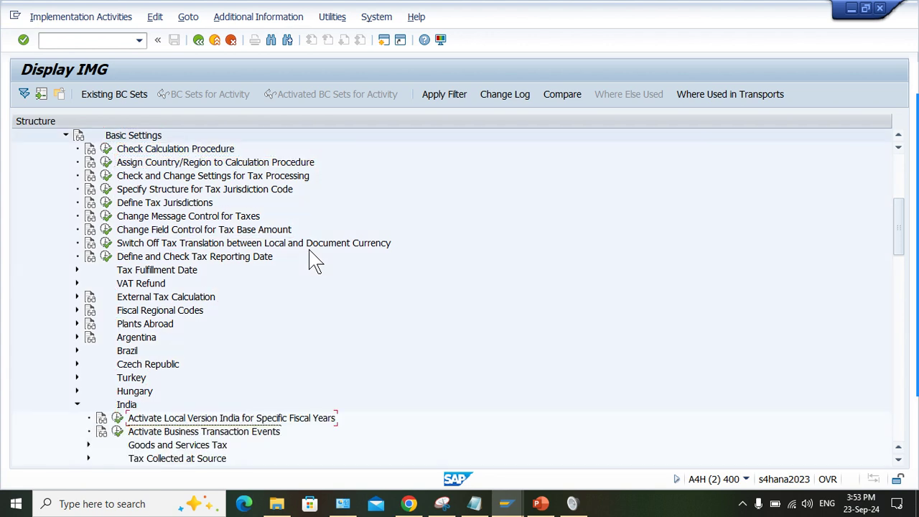
key("Down")
key("Down")
key("Right")
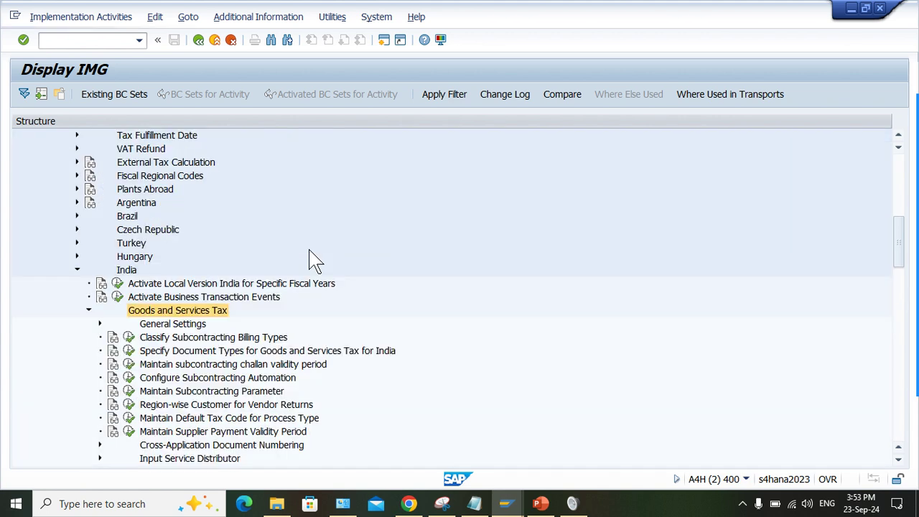
key("Down")
key("Right")
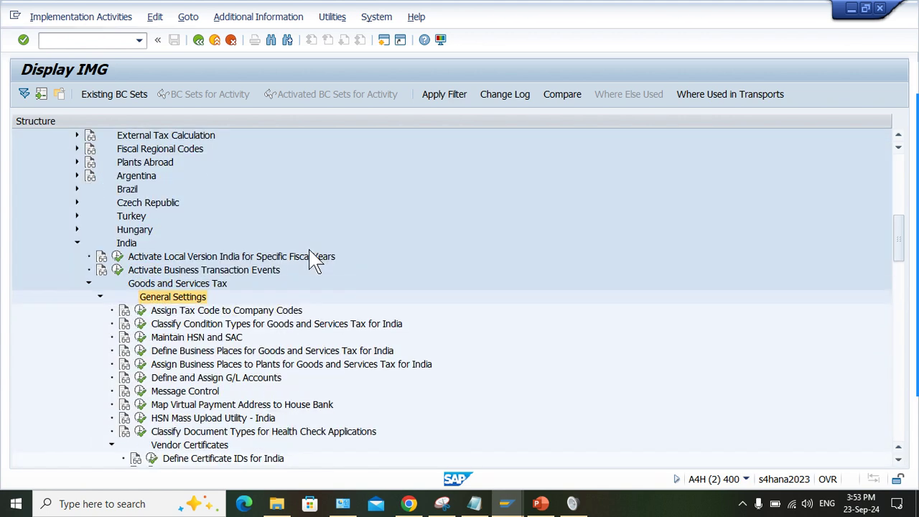
Expand Cross-Application Document Numbering under Goods and Services Tax and open Assign Document Types to Document Classes for GST for India
key("Down")
key("Down")
key("Down")
key("Down")
key("Down")
key("Down")
key("Down")
key("Down")
key("Down")
key("Down")
key("Down")
key("Down")
key("Down")
key("Down")
key("Down")
key("Down")
key("Down")
key("Down")
key("Down")
key("Down")
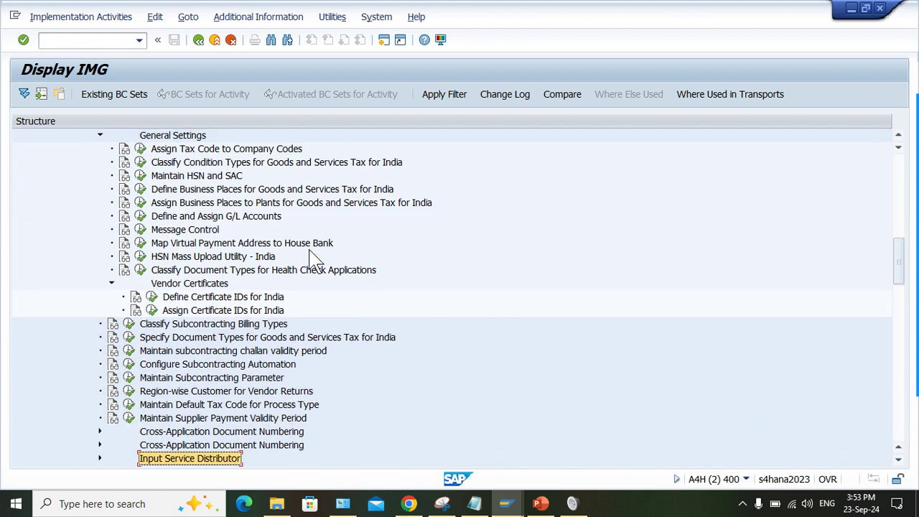
key("Down")
key("Down")
key("Down")
key("Down")
key("Down")
key("Down")
key("Down")
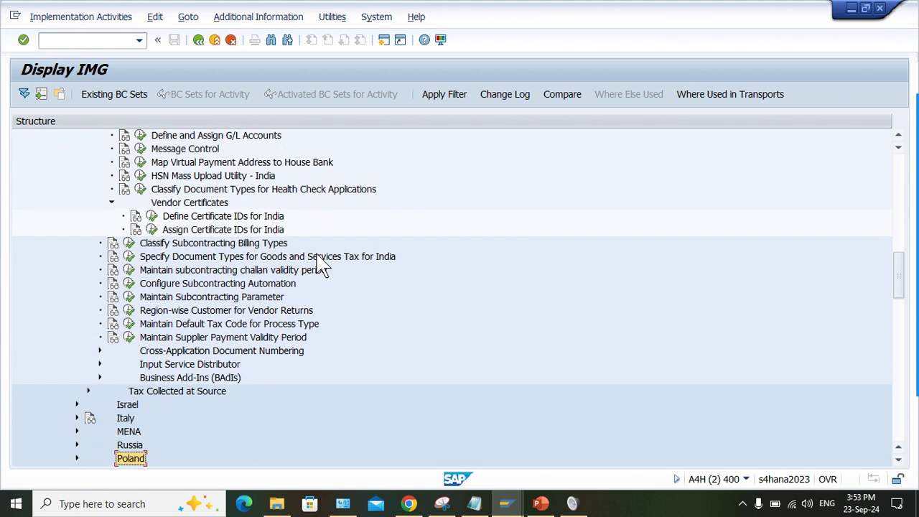
left_click(208, 351)
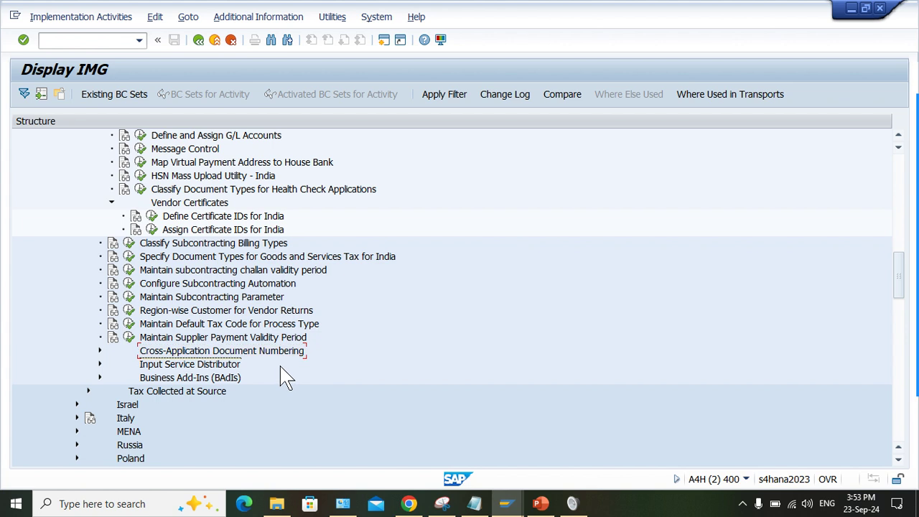
key("Down")
key("Up")
key("Right")
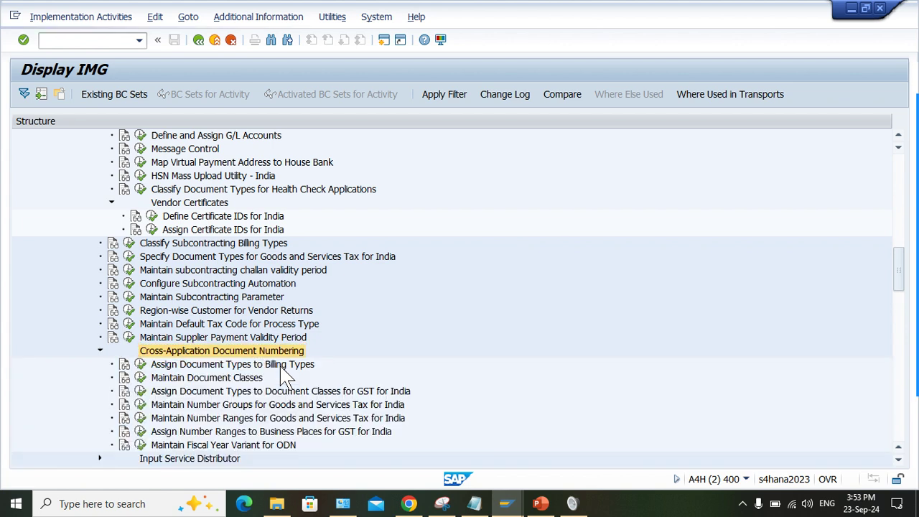
left_click(210, 378)
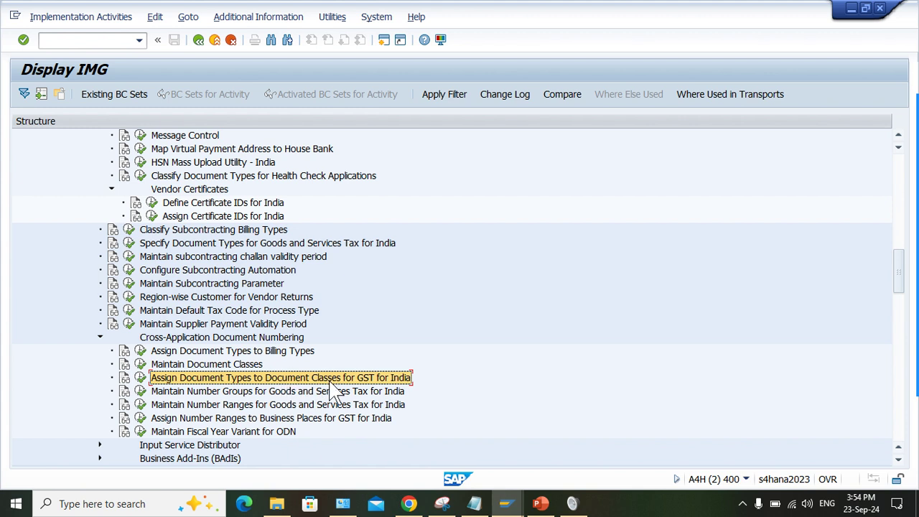
left_click(141, 377)
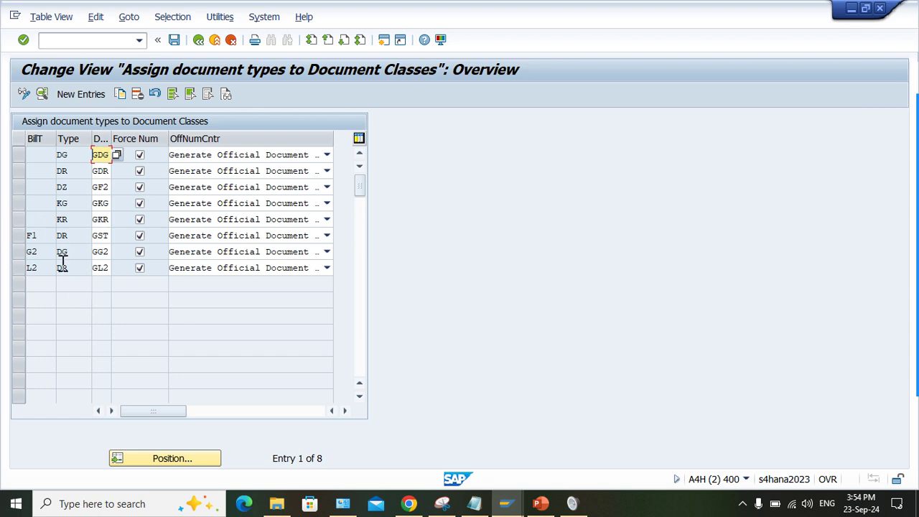
Switch to the Enter Customer Invoice session, exit the error message and restart transaction fb70
mouse_move(506, 503)
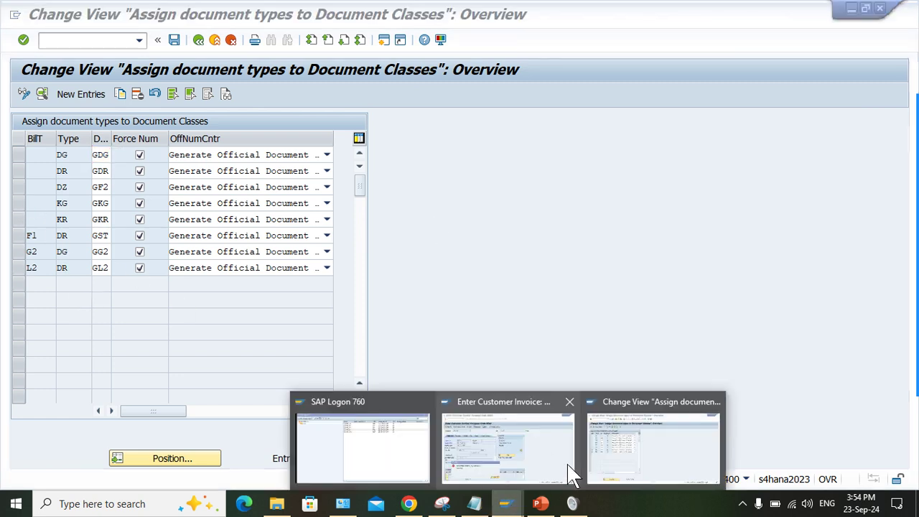
left_click(528, 467)
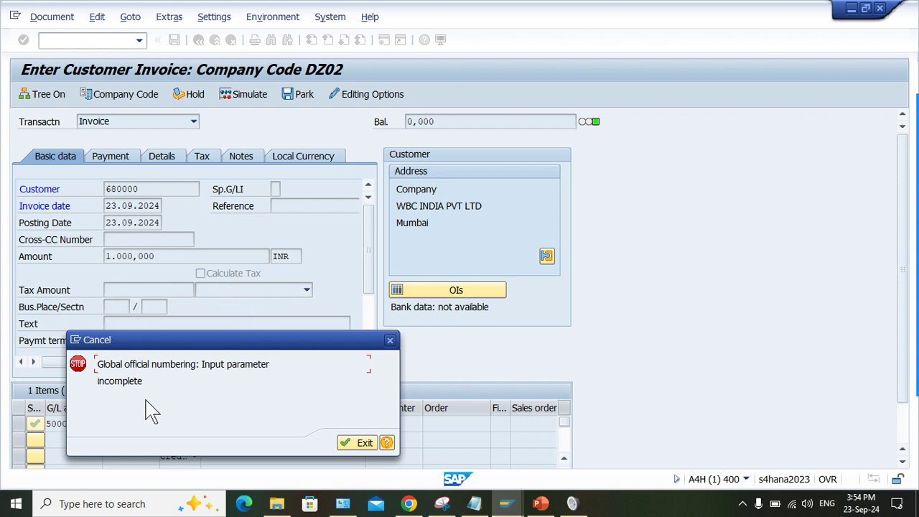
left_click(355, 443)
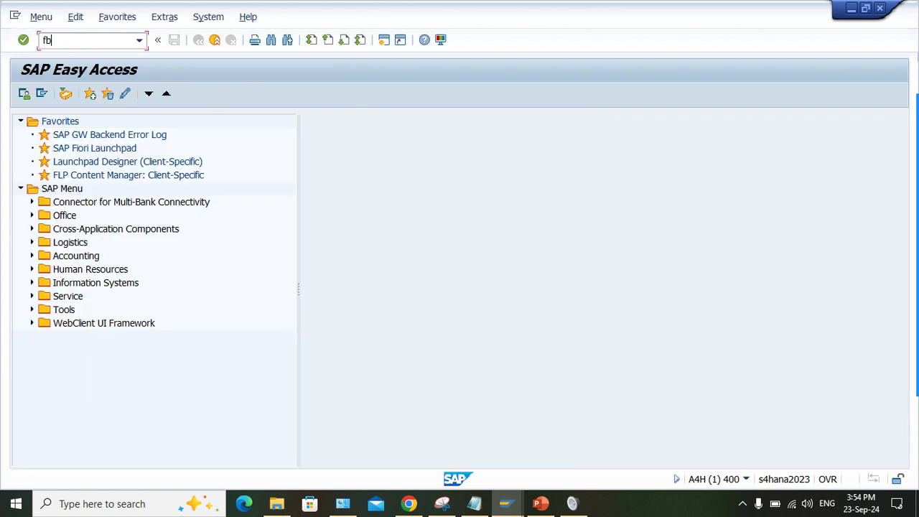
type("fb70")
key("Return")
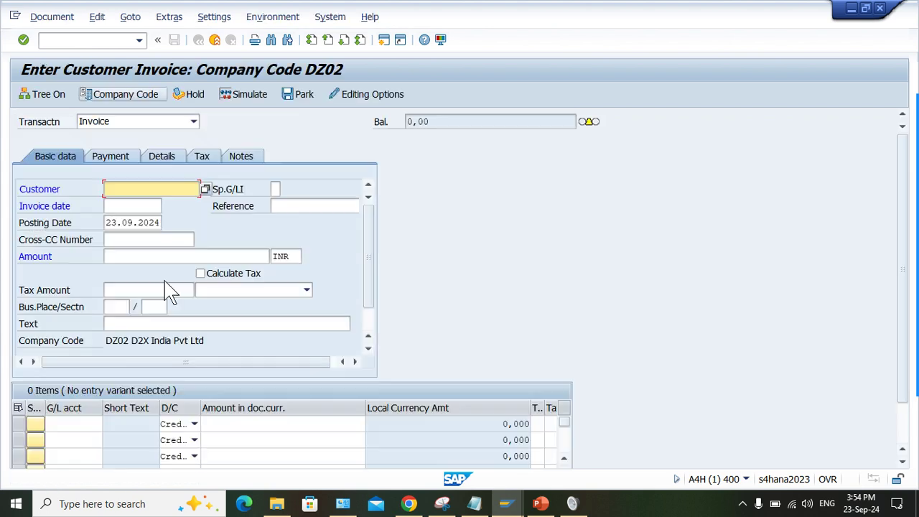
Set the invoice editing option for document type to Document type will be displayed, save it and return to the invoice
left_click(362, 101)
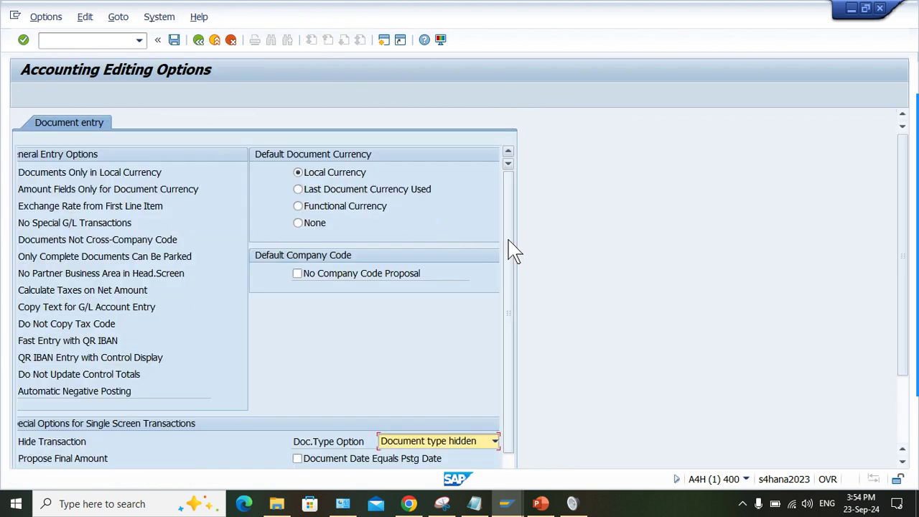
scroll(516, 344, "down", 3)
scroll(516, 344, "down", 1)
left_click(439, 360)
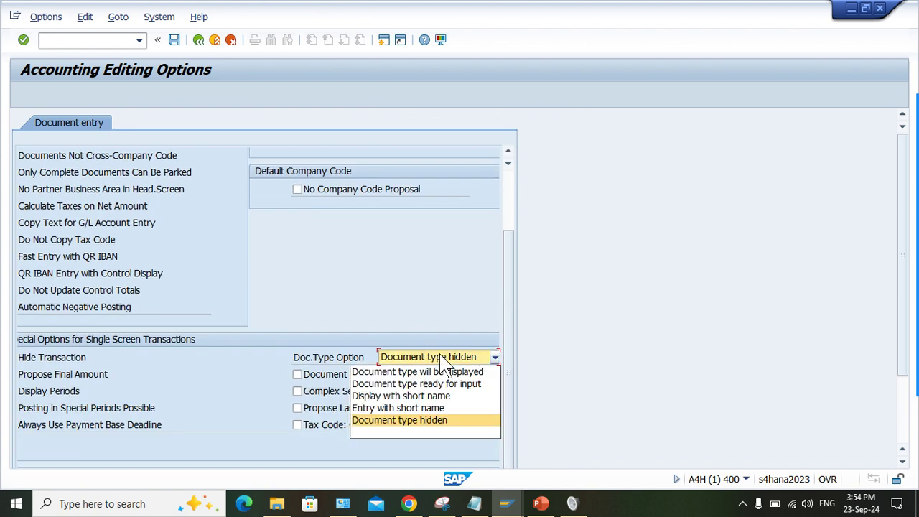
left_click(424, 372)
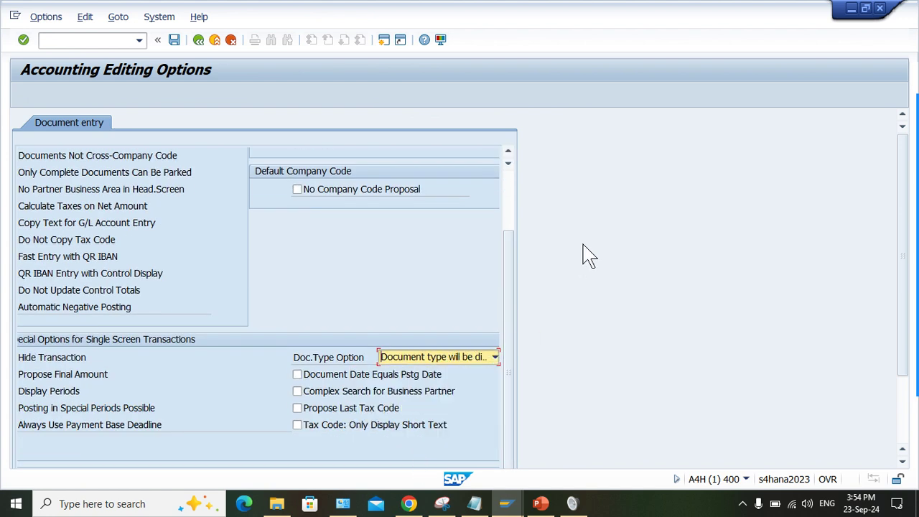
left_click(174, 40)
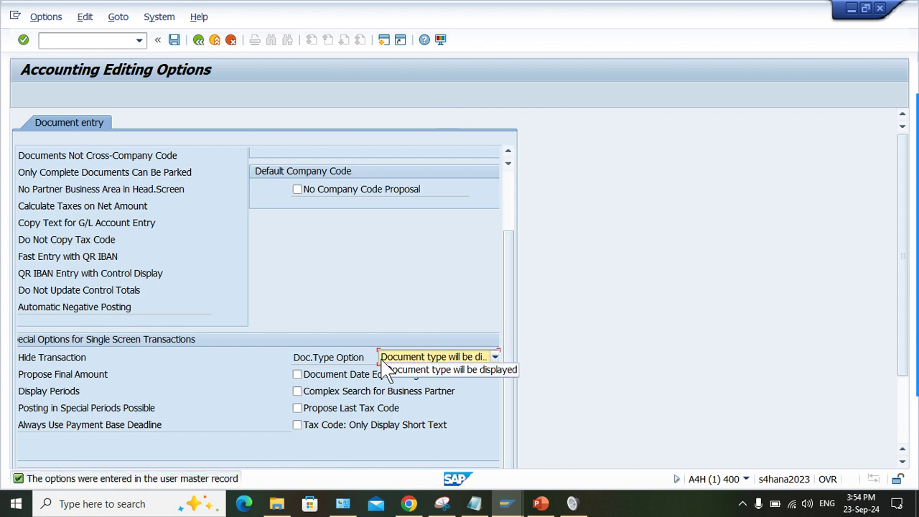
left_click(199, 41)
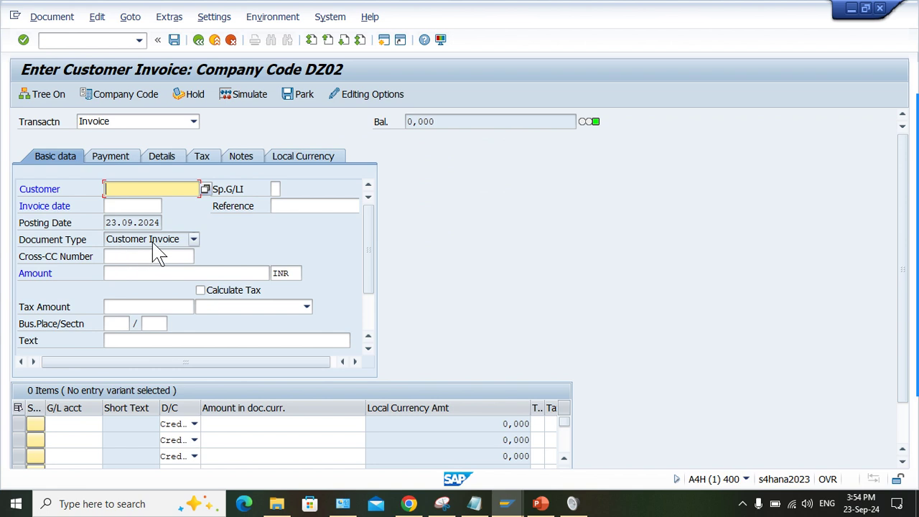
Set the document type editing option to Display with short name and return to the invoice
left_click(366, 97)
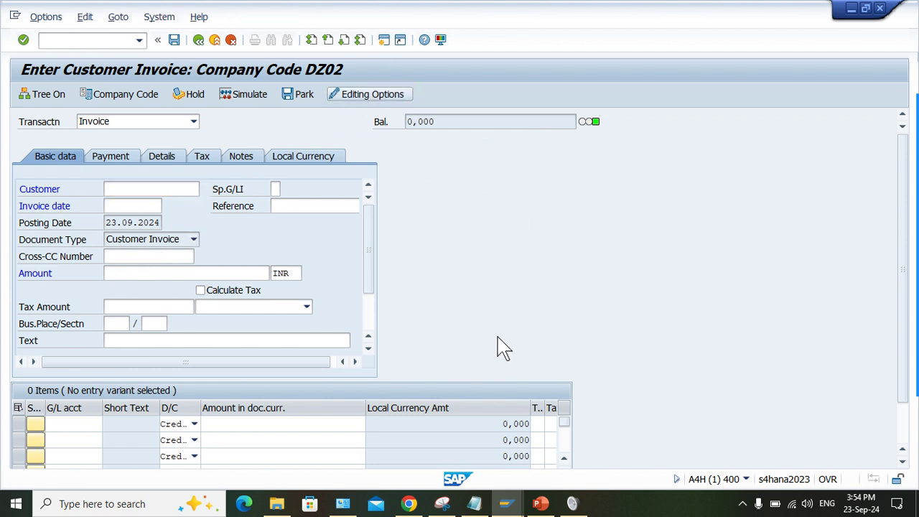
left_click(413, 440)
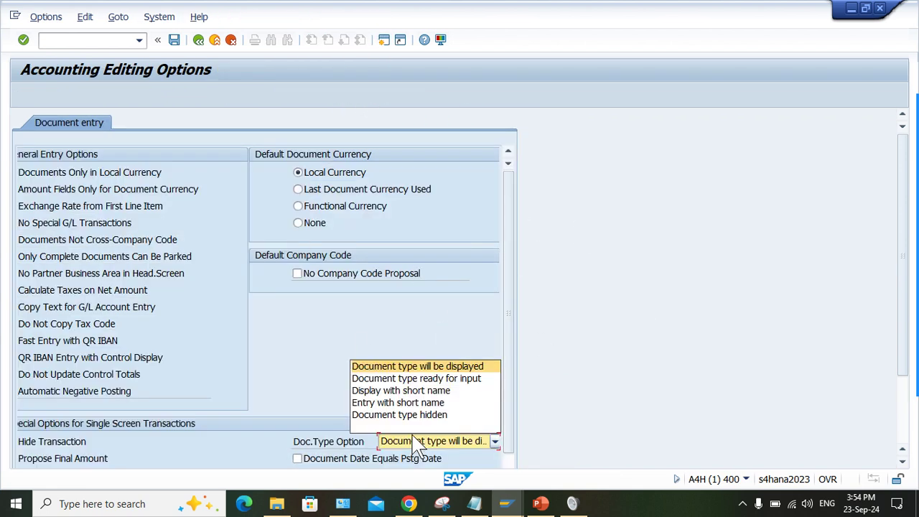
left_click(396, 389)
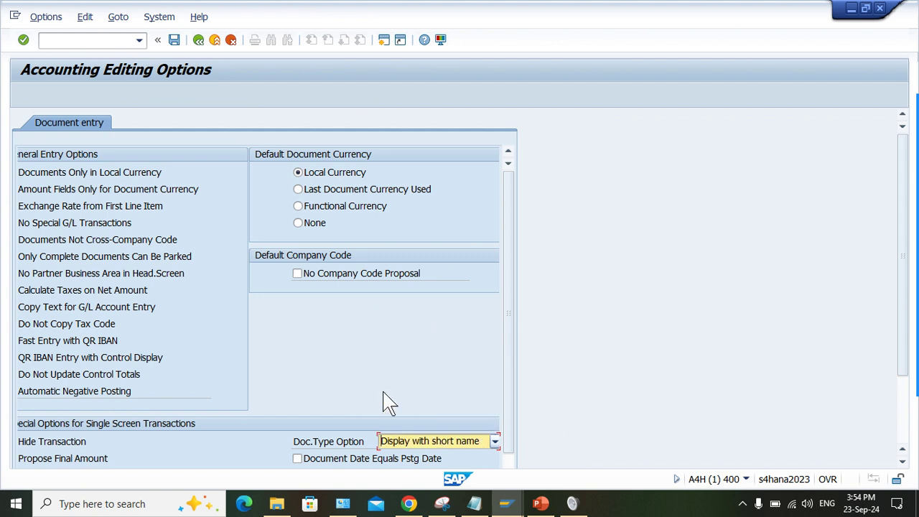
left_click(198, 40)
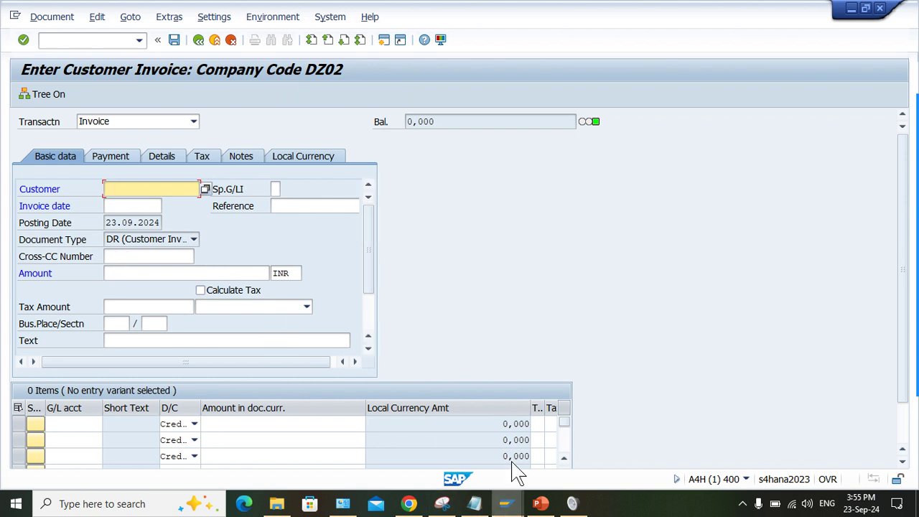
In the customizing session, clear Force Num and set OffNumCntr to Not relevant for type DR with class GDR, saving under the proposed request
mouse_move(506, 503)
left_click(651, 467)
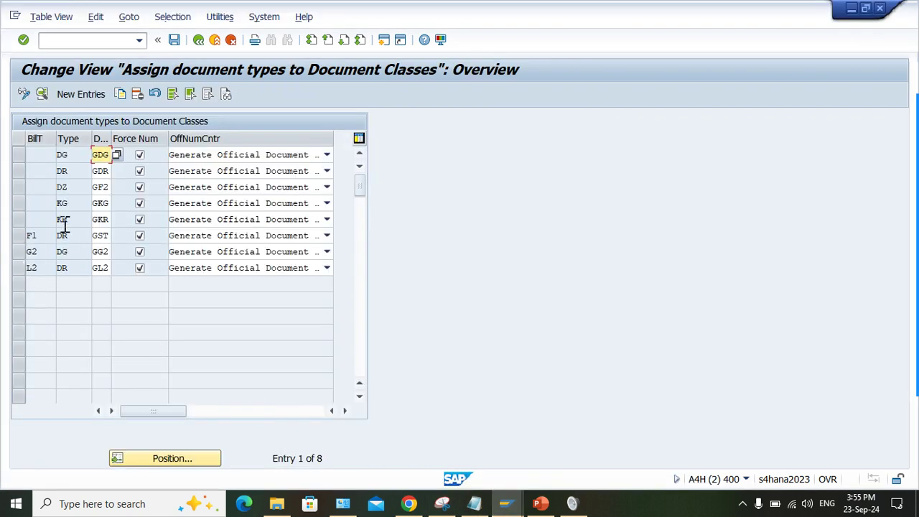
left_click(63, 171)
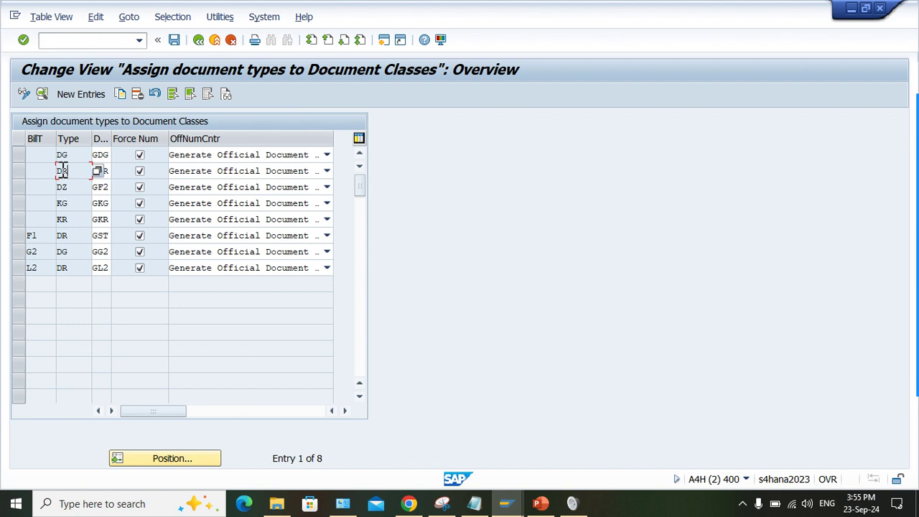
left_click(20, 175)
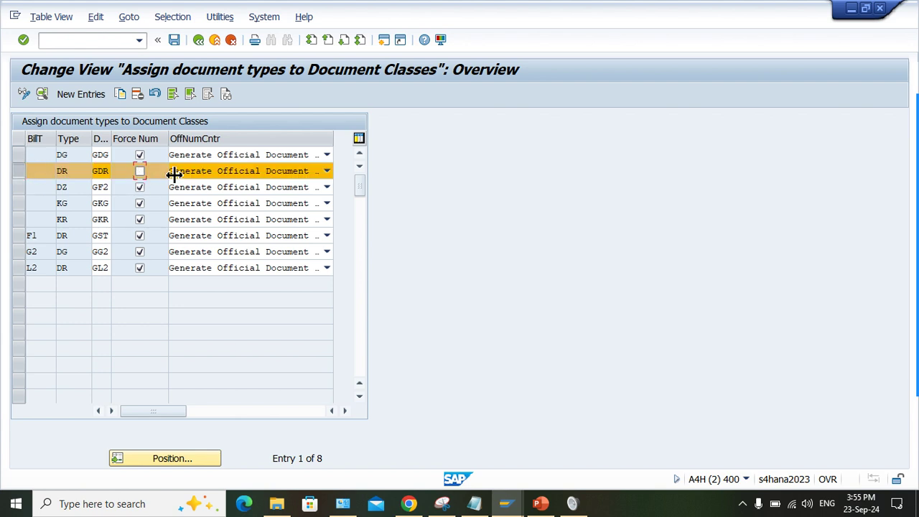
left_click(209, 176)
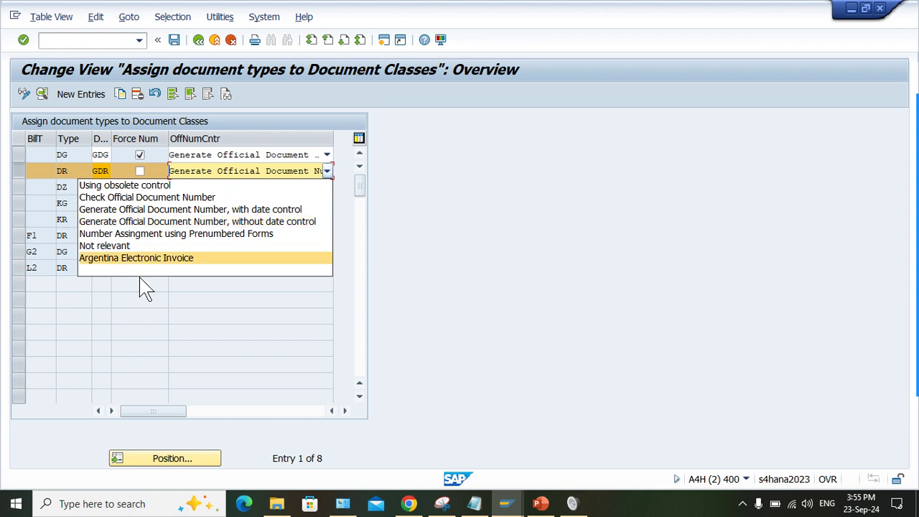
left_click(104, 245)
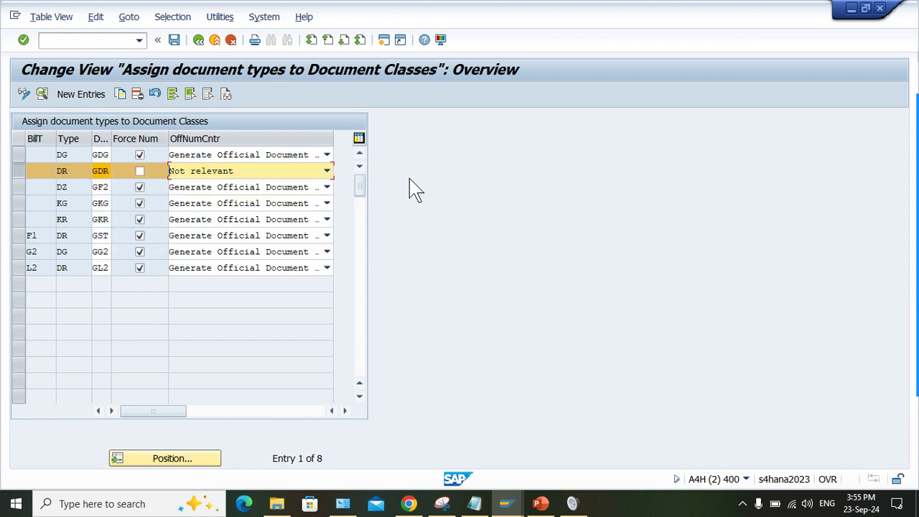
left_click(173, 39)
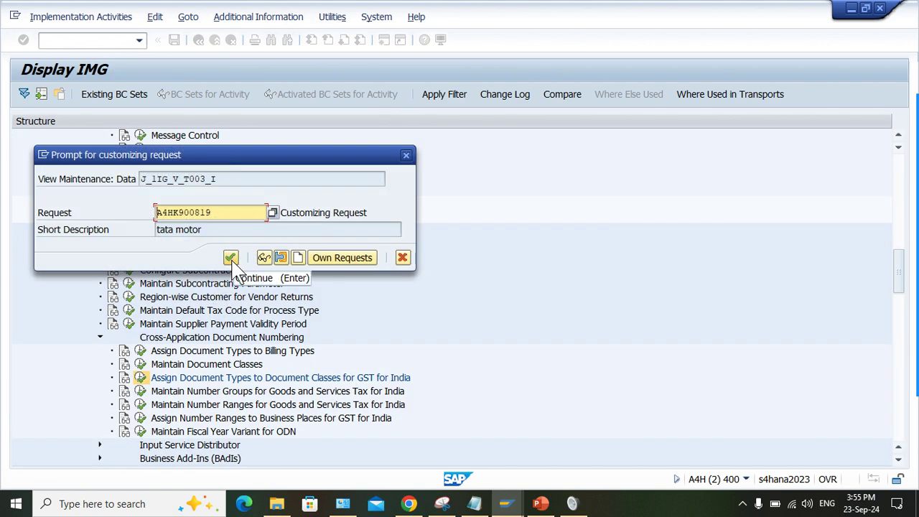
left_click(231, 257)
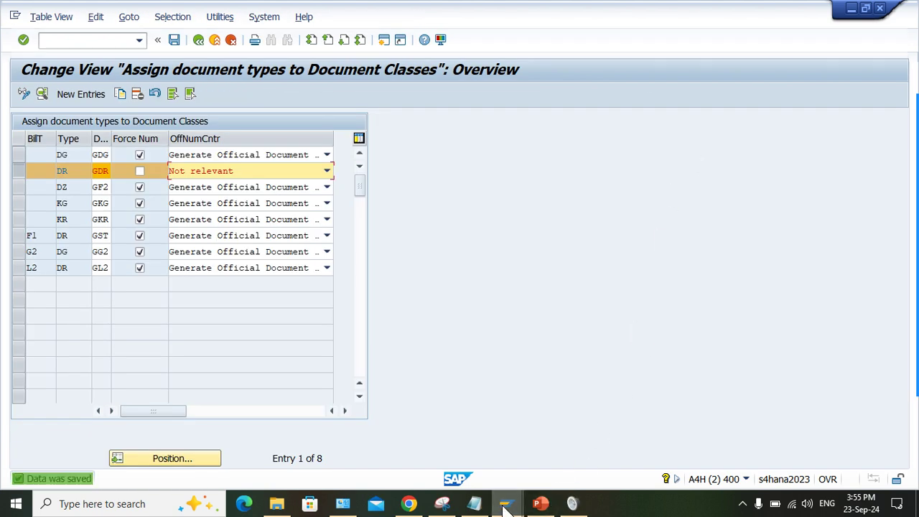
Switch back to the customer invoice and enter the customer number, invoice date 23.09.2024 and amount 1000 INR
mouse_move(506, 503)
left_click(494, 451)
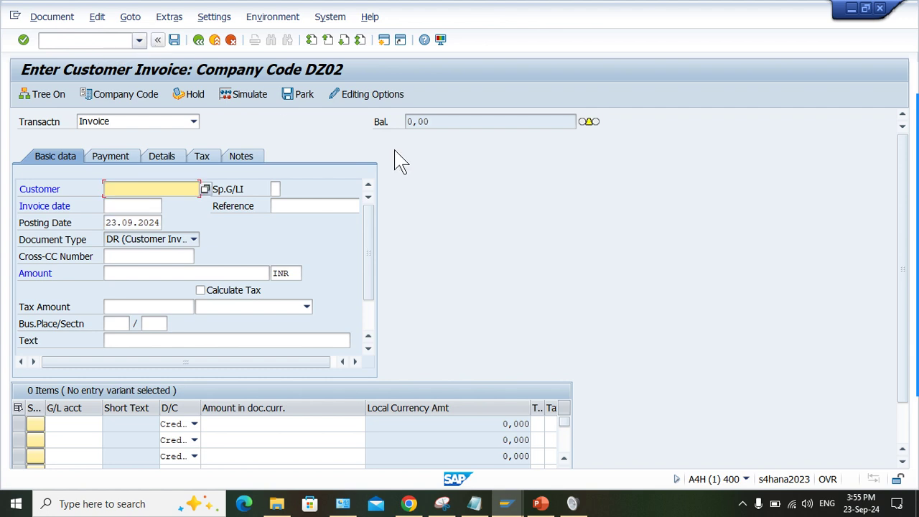
left_click(179, 190)
left_click(156, 203)
left_click(137, 206)
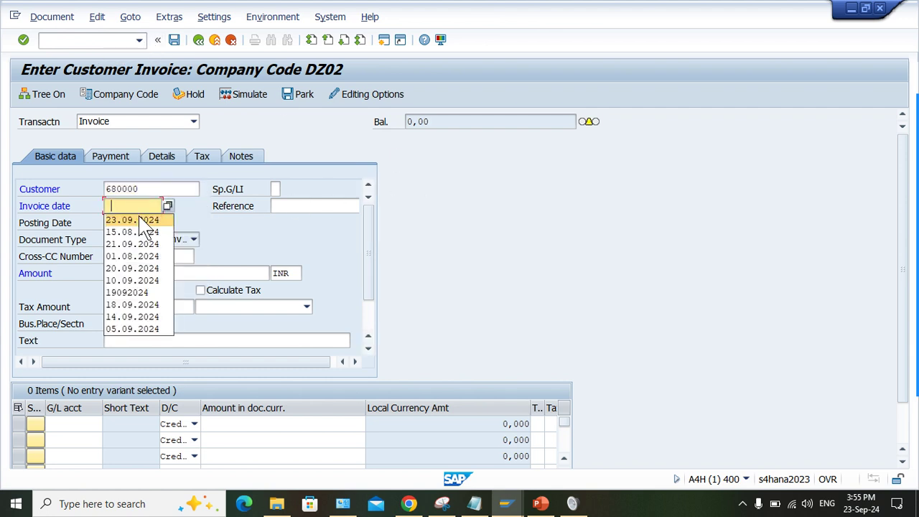
left_click(134, 219)
left_click(125, 270)
left_click(125, 284)
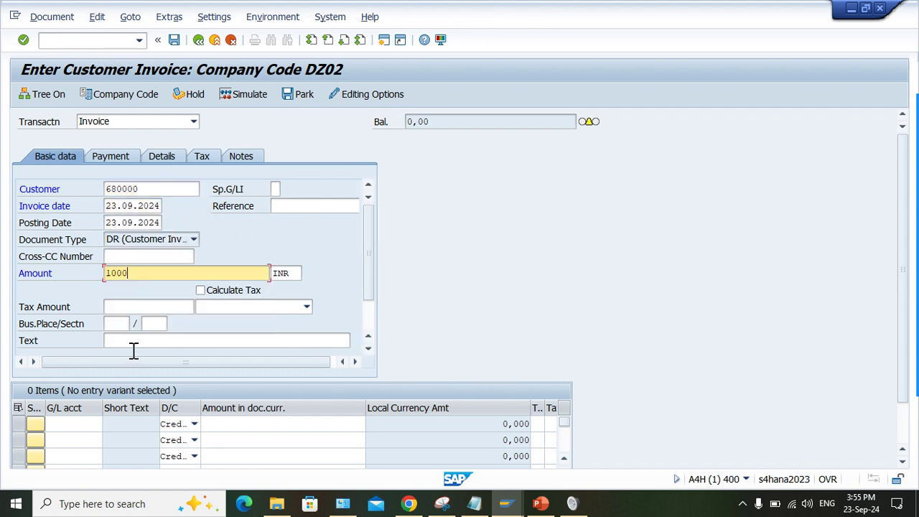
Fill the first line item with the G/L account as a credit entry of 1000
left_click(72, 425)
left_click(68, 423)
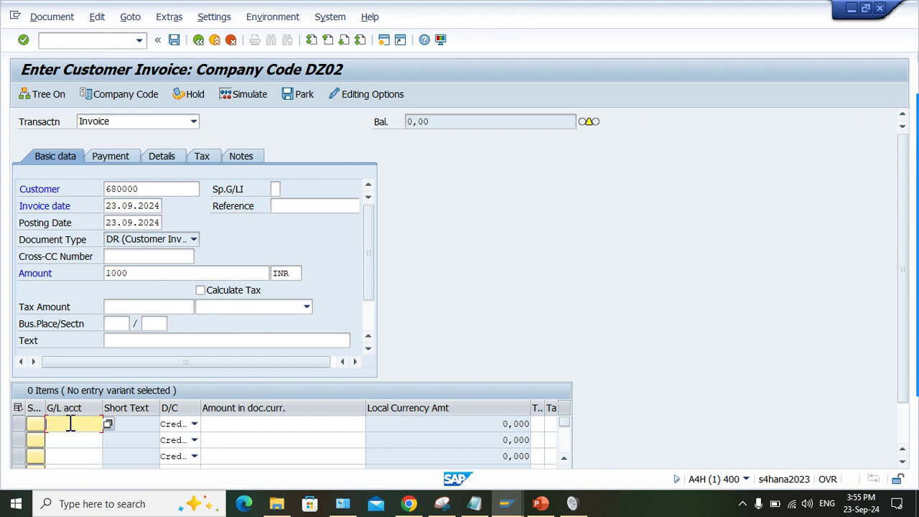
left_click(91, 338)
key("Tab")
key("Tab")
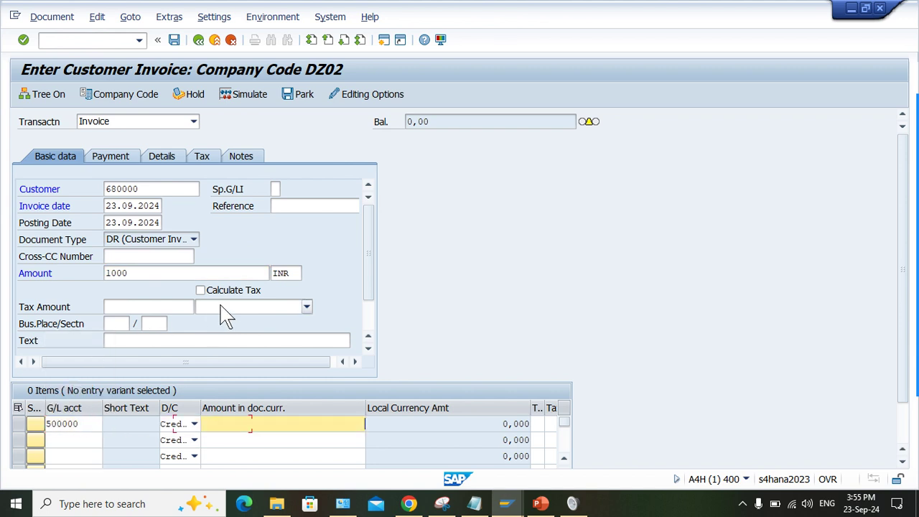
key("Return")
key("Tab")
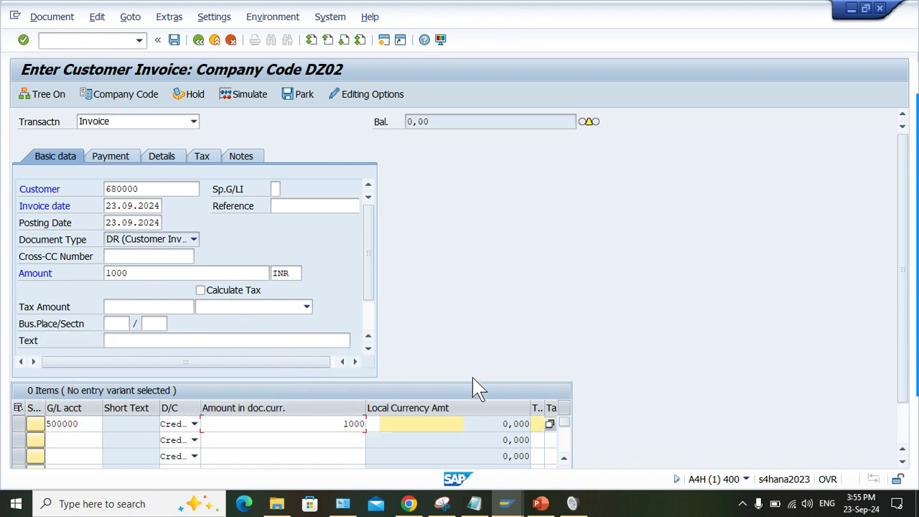
Assign cost center DZ02 to the line item and post the invoice
key("Tab")
key("Tab")
key("Tab")
key("Tab")
key("Tab")
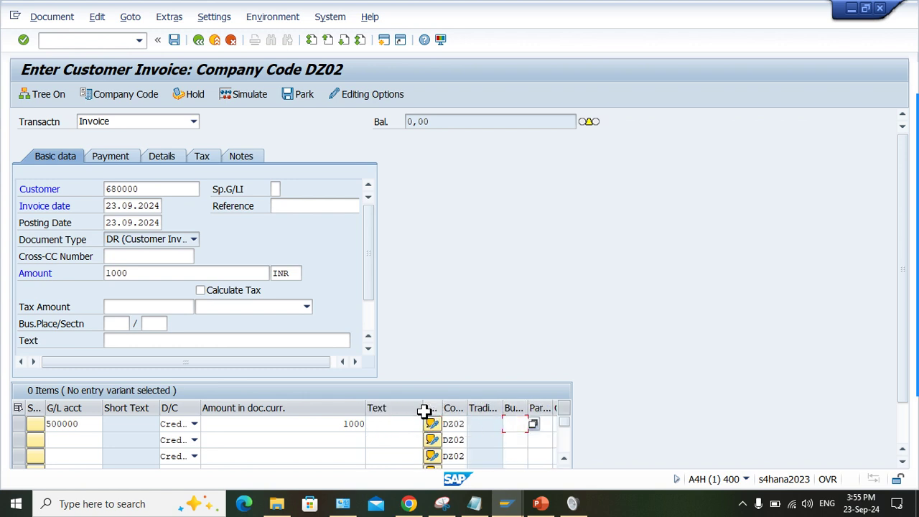
key("Tab")
key("Tab")
key("Tab")
key("shift+Tab")
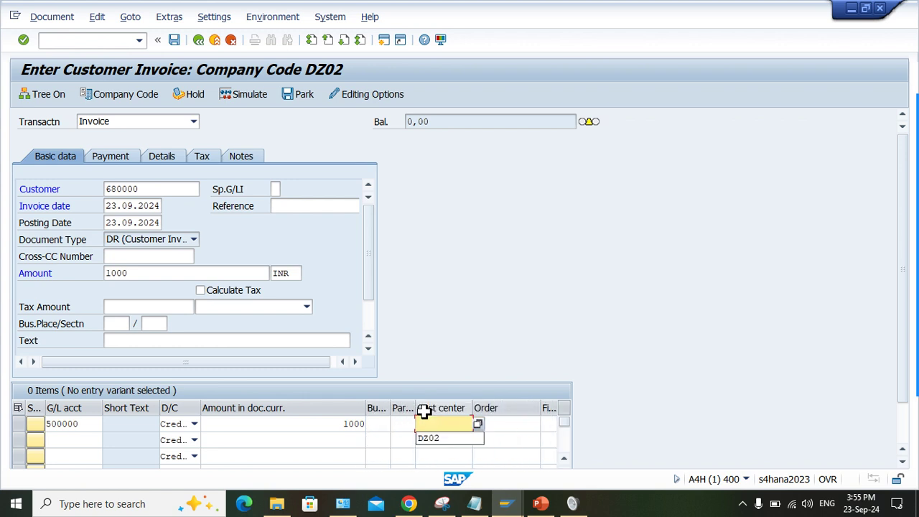
key("Down")
key("Return")
key("Return")
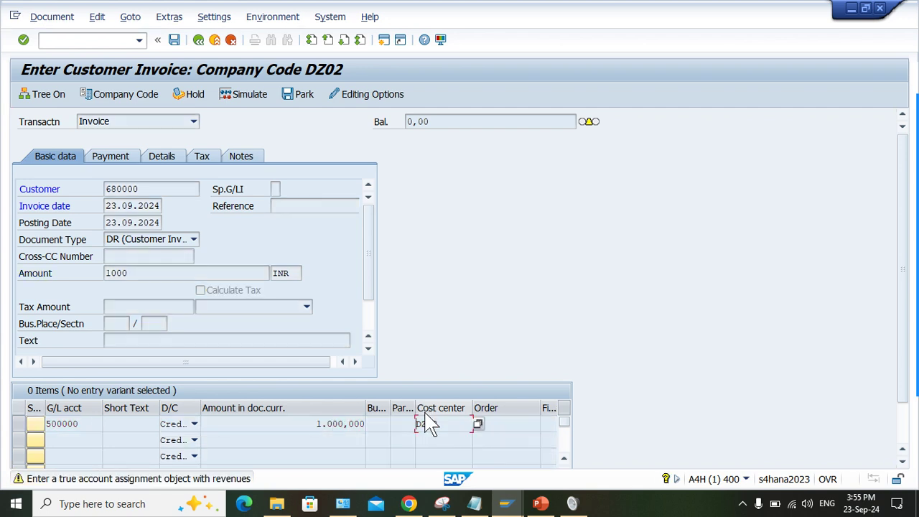
left_click(428, 424)
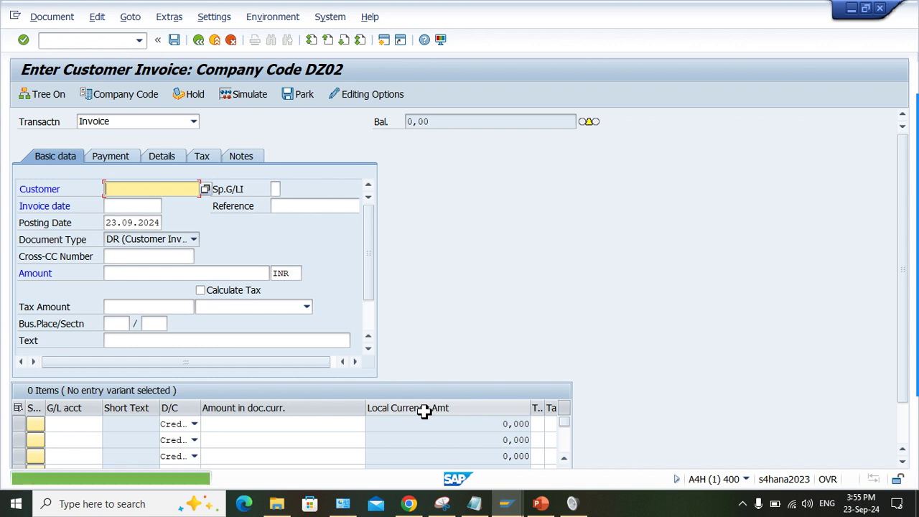